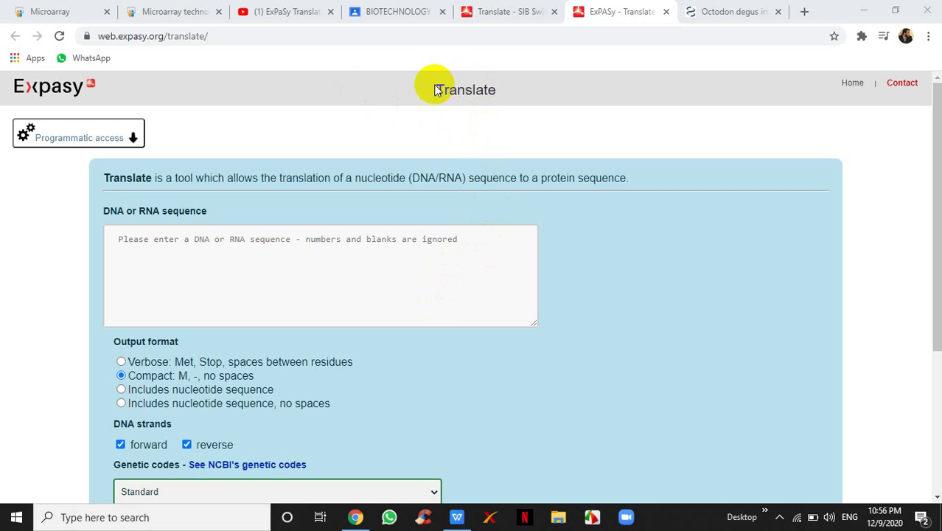
{"action": "left_click_drag", "start_coordinate": [436, 90], "coordinate": [490, 91]}
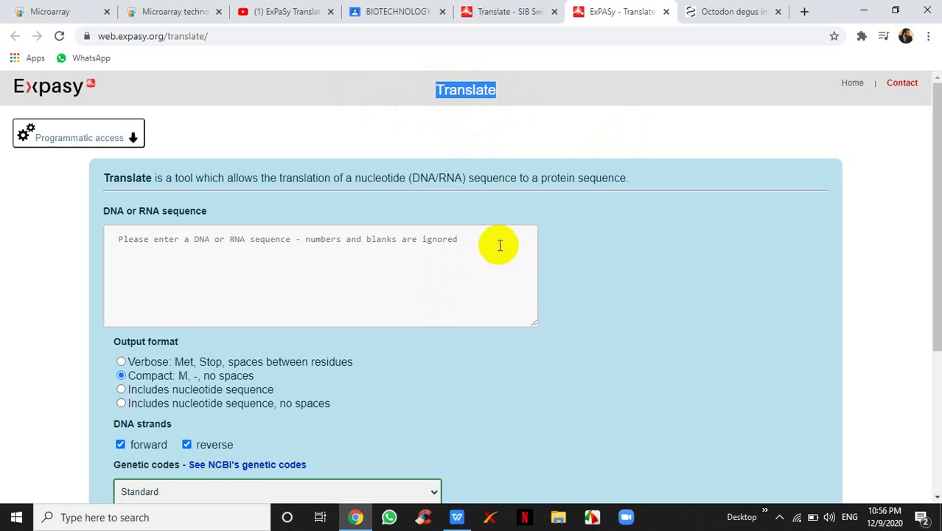
{"action": "left_click", "coordinate": [544, 148]}
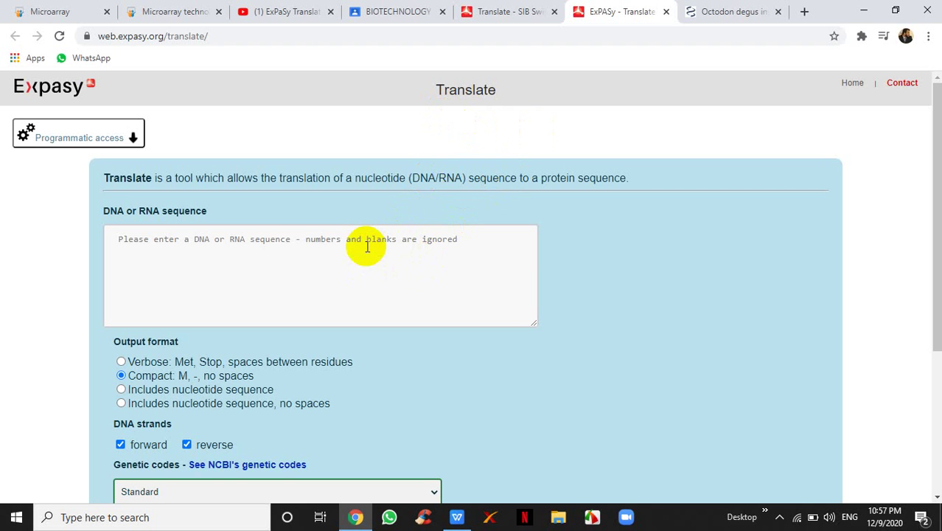
Step: Open the Expasy portal home page at expasy.org
{"action": "left_click", "coordinate": [294, 39]}
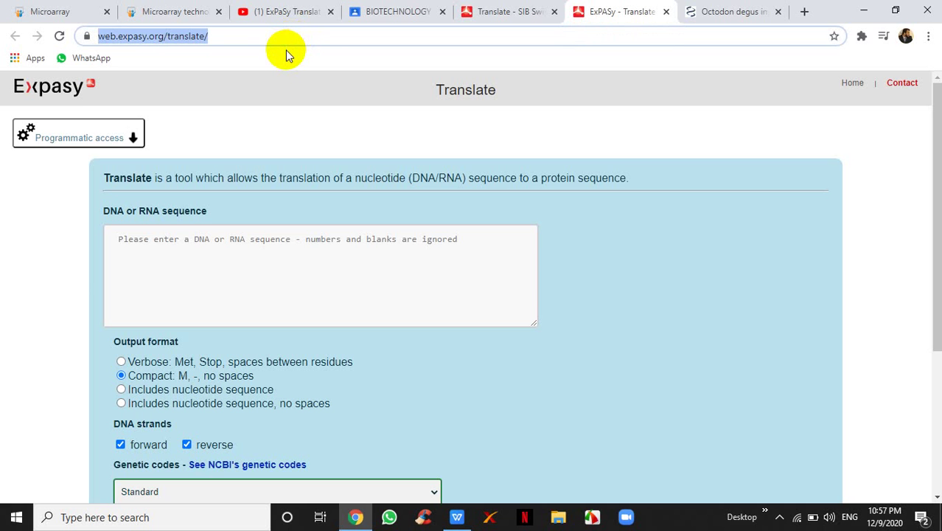
{"action": "type", "text": "expasy.org"}
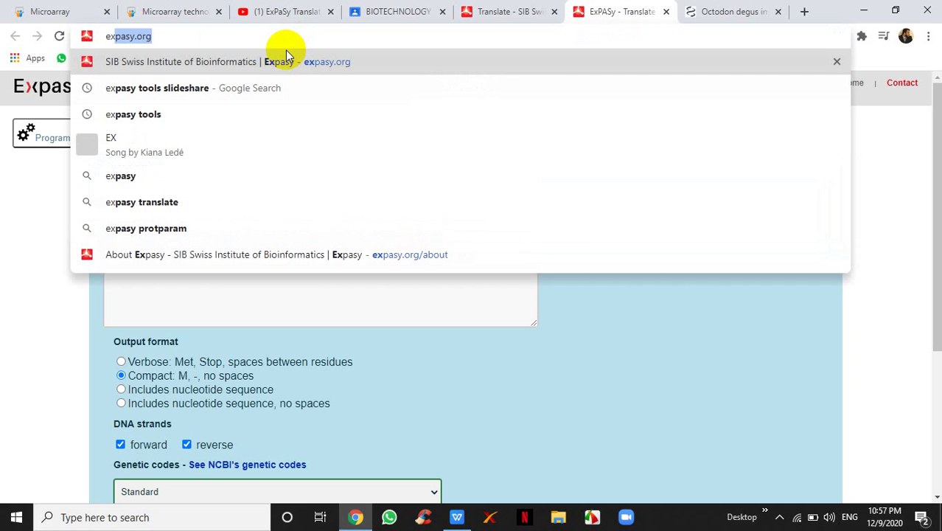
{"action": "key", "text": "Return"}
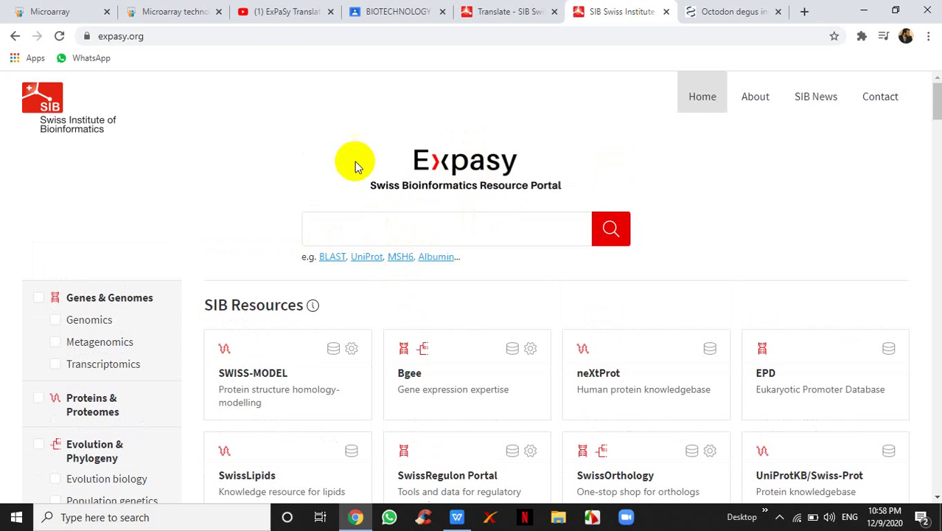
{"action": "right_click", "coordinate": [341, 256]}
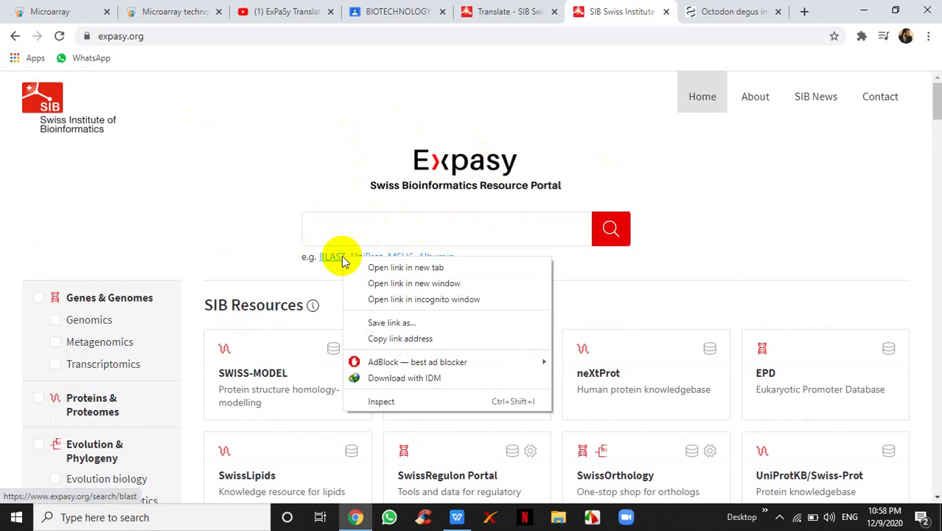
{"action": "left_click", "coordinate": [272, 186]}
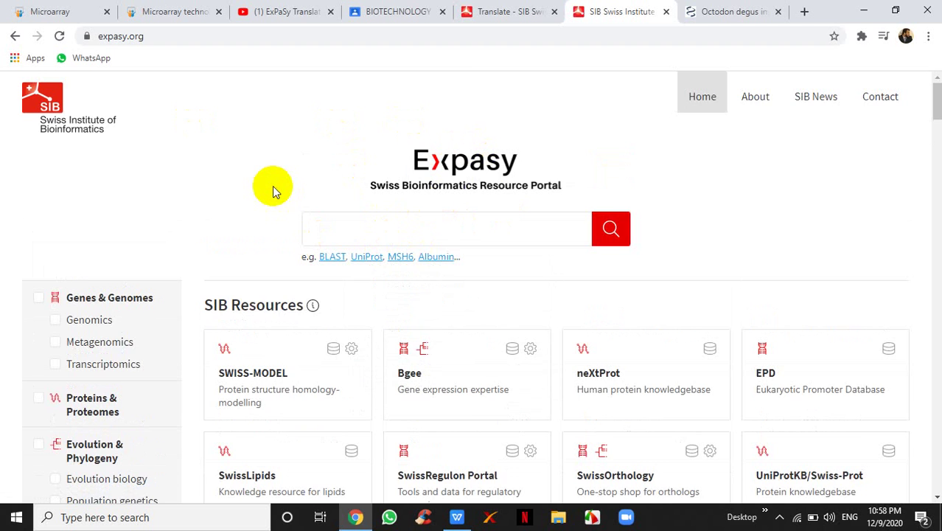
Step: Filter the Expasy resources by the Transcriptomics category under Genes & Genomes
{"action": "scroll", "coordinate": [272, 186], "scroll_direction": "down", "scroll_amount": 1}
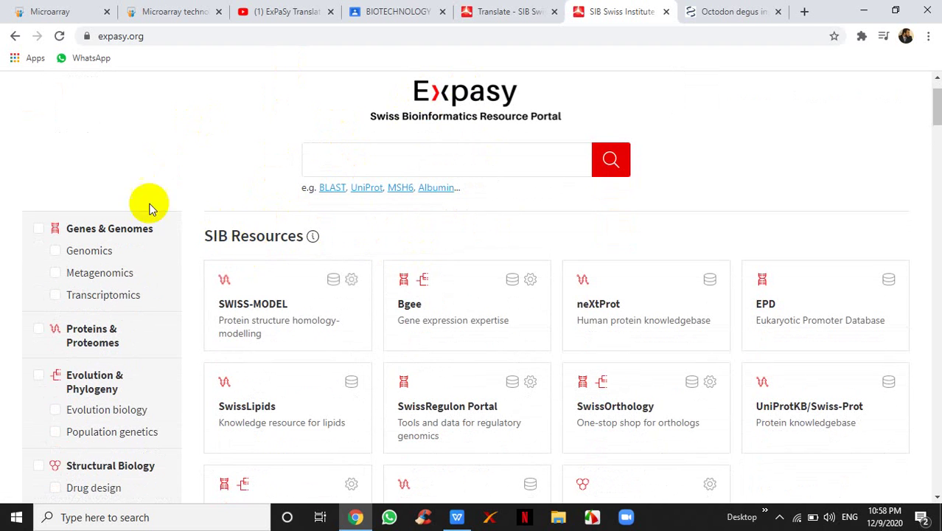
{"action": "left_click", "coordinate": [129, 296]}
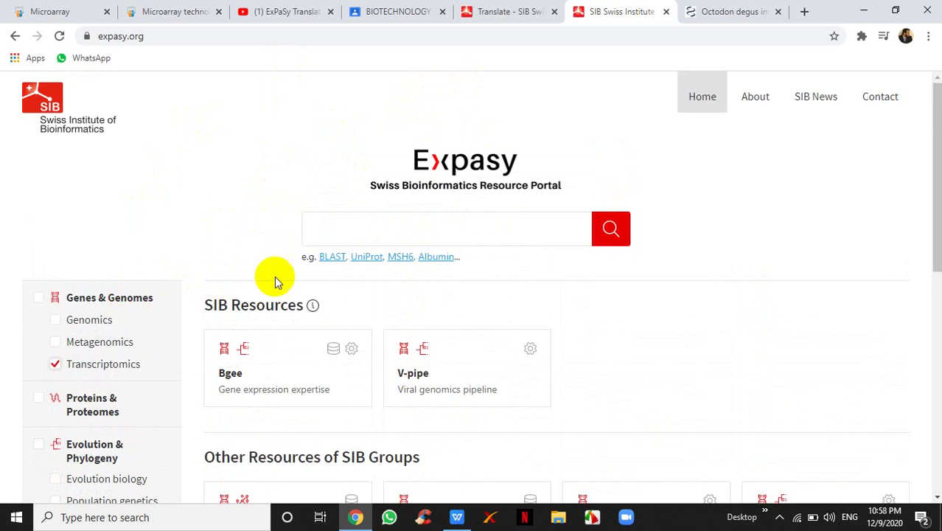
Step: Look through the SIB resources and other SIB group tools listed for Transcriptomics
{"action": "scroll", "coordinate": [295, 278], "scroll_direction": "down", "scroll_amount": 2}
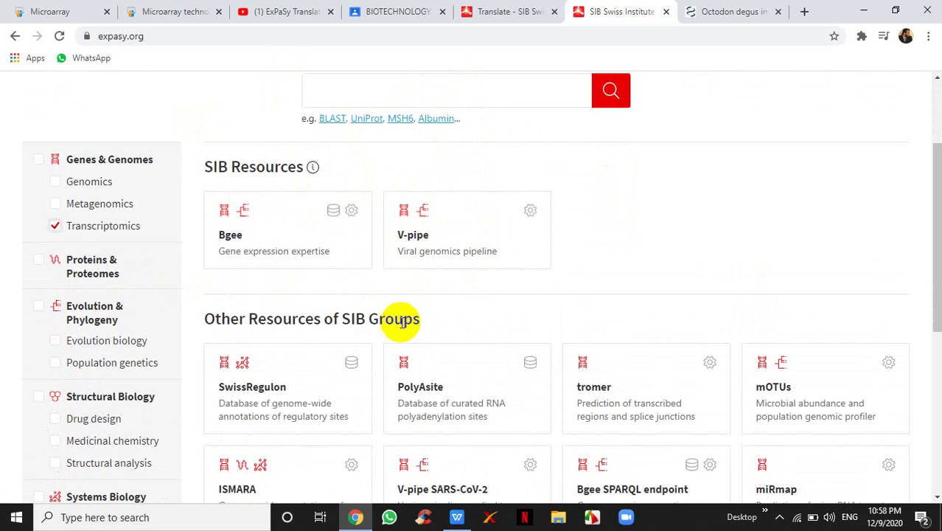
{"action": "scroll", "coordinate": [404, 322], "scroll_direction": "down", "scroll_amount": 1}
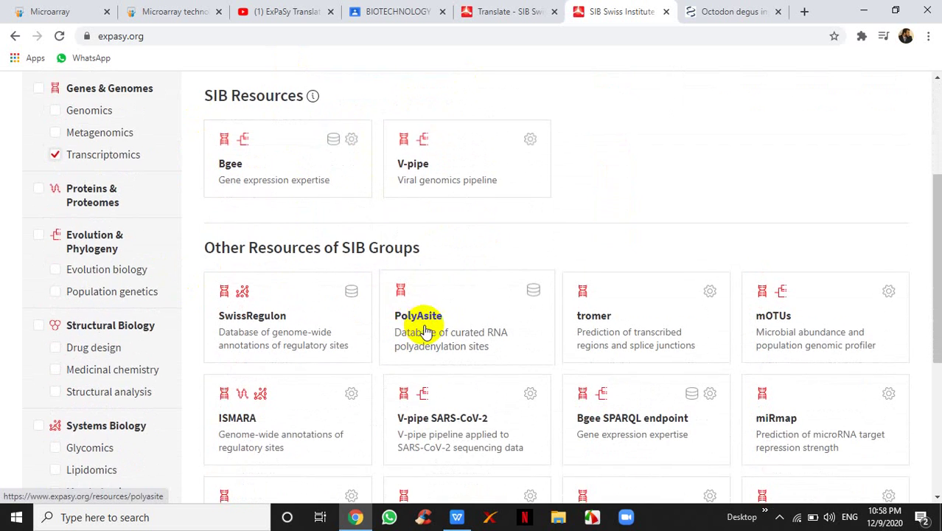
{"action": "scroll", "coordinate": [420, 335], "scroll_direction": "down", "scroll_amount": 3}
{"action": "scroll", "coordinate": [594, 375], "scroll_direction": "down", "scroll_amount": 1}
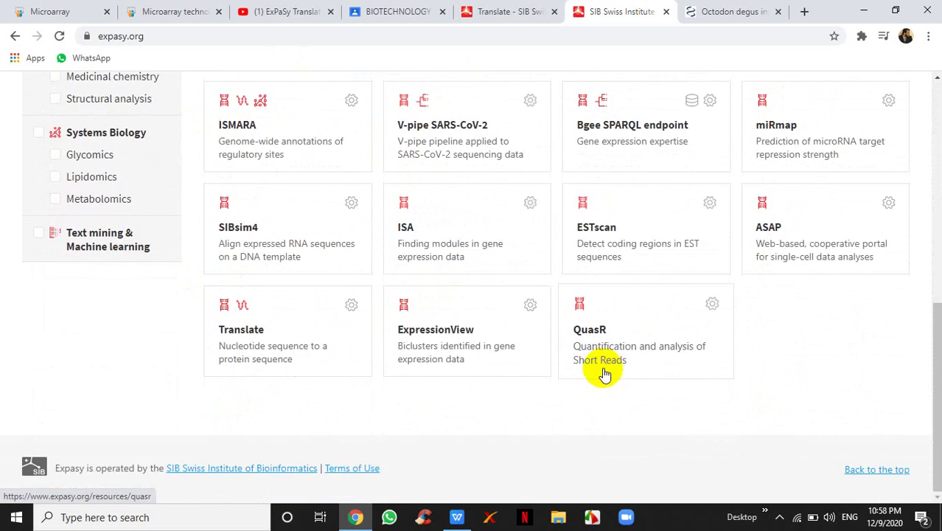
{"action": "scroll", "coordinate": [391, 299], "scroll_direction": "up", "scroll_amount": 4}
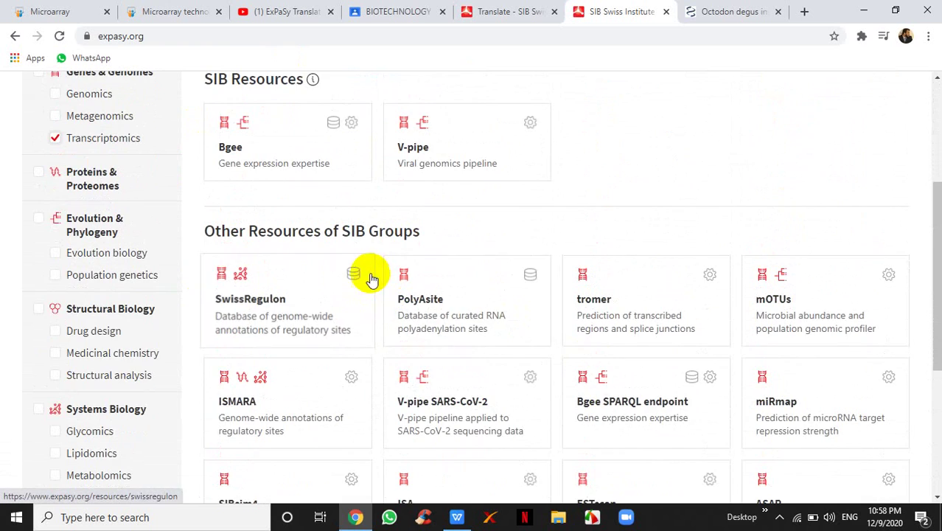
{"action": "scroll", "coordinate": [511, 266], "scroll_direction": "down", "scroll_amount": 2}
{"action": "scroll", "coordinate": [521, 271], "scroll_direction": "down", "scroll_amount": 2}
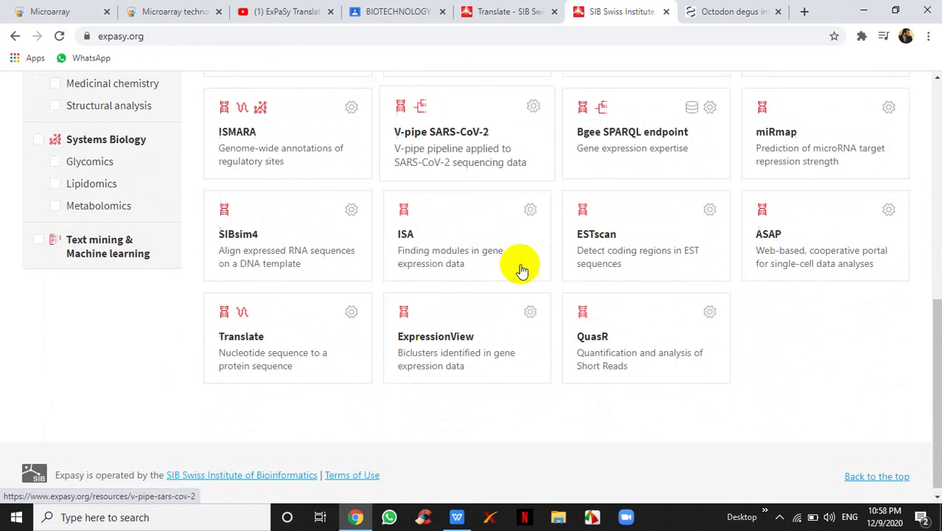
{"action": "scroll", "coordinate": [521, 275], "scroll_direction": "up", "scroll_amount": 5}
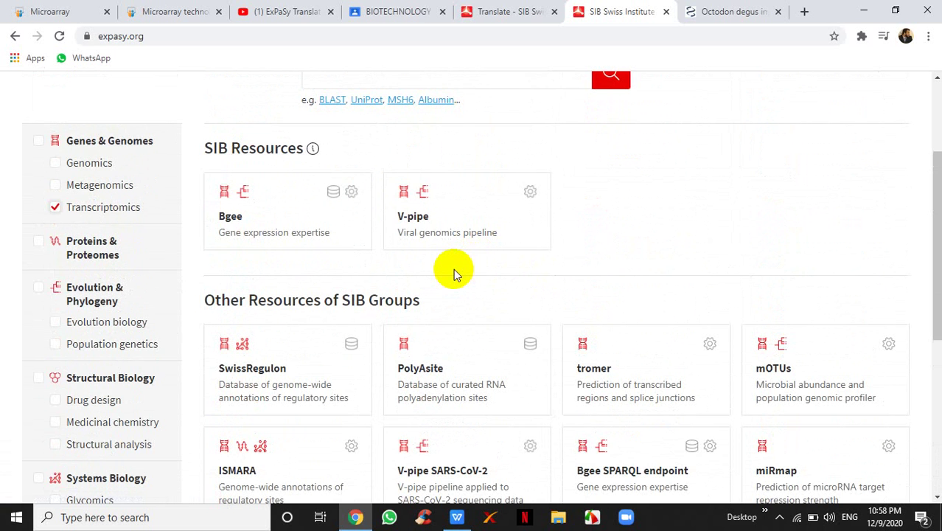
Step: In the other open Expasy resource list, open the Translate entry and go to its resource website
{"action": "key", "text": "ctrl+shift+Tab"}
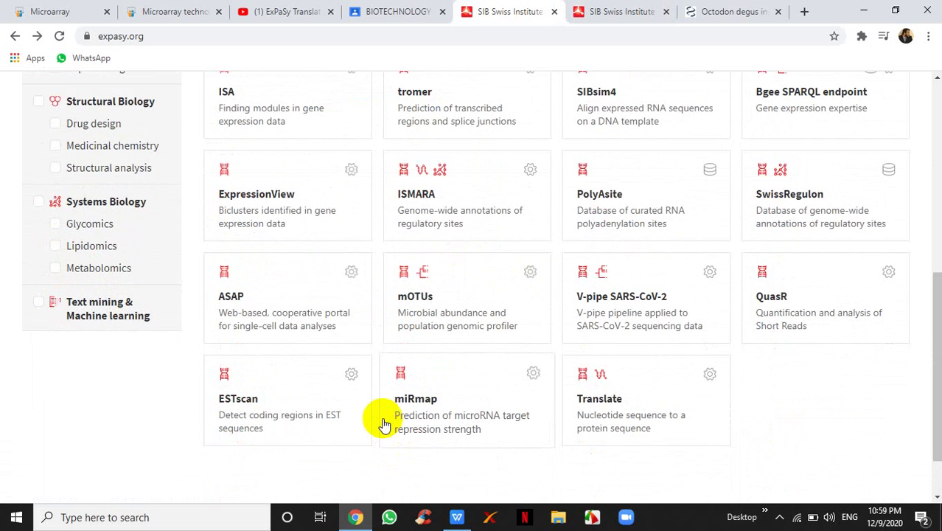
{"action": "scroll", "coordinate": [362, 361], "scroll_direction": "up", "scroll_amount": 3}
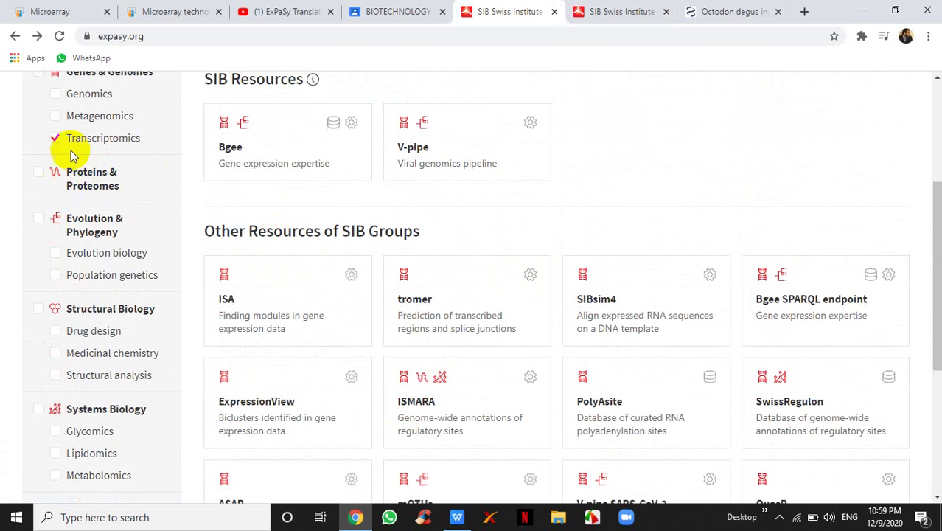
{"action": "scroll", "coordinate": [421, 252], "scroll_direction": "down", "scroll_amount": 2}
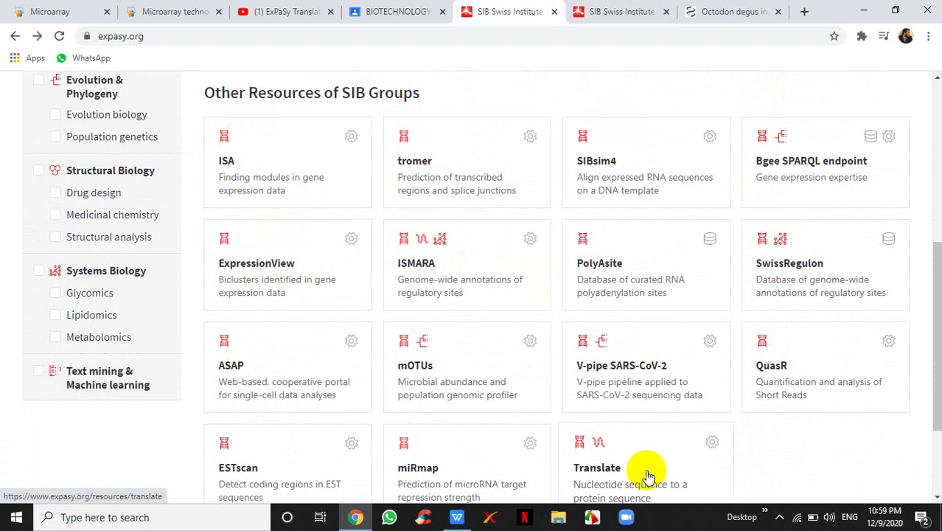
{"action": "scroll", "coordinate": [644, 464], "scroll_direction": "down", "scroll_amount": 1}
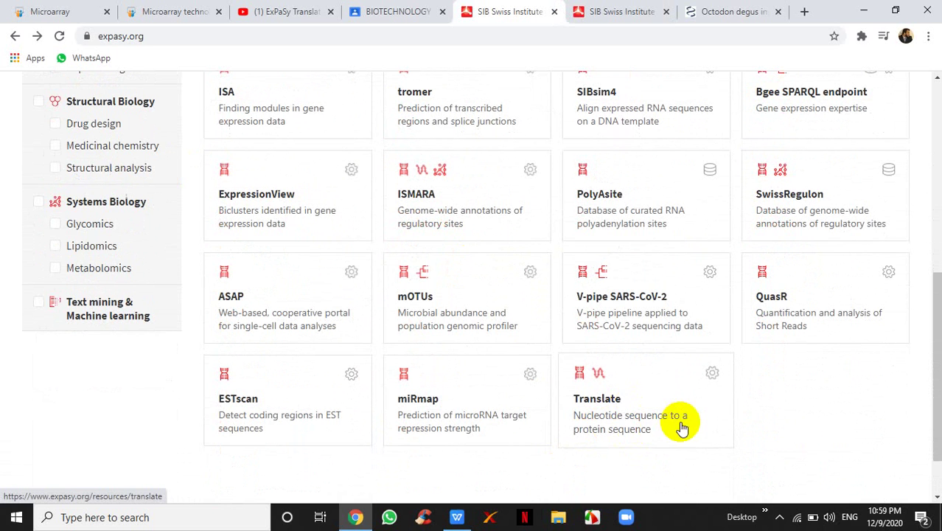
{"action": "left_click", "coordinate": [645, 421]}
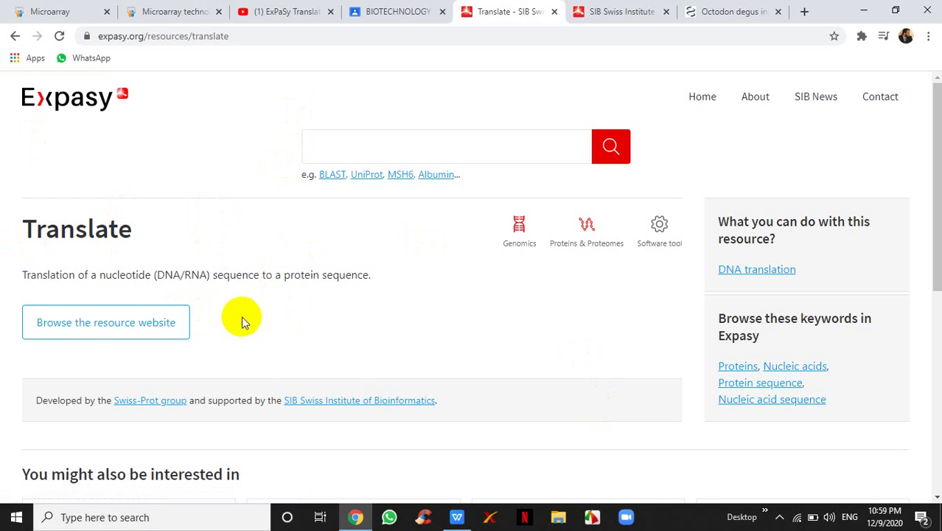
{"action": "left_click", "coordinate": [164, 332]}
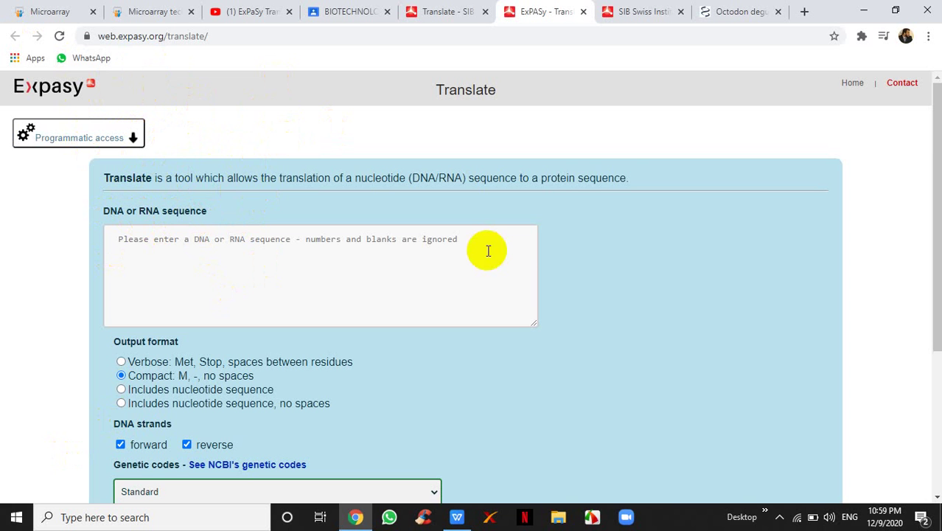
Step: On the NCBI FASTA page, dismiss the survey pop-up and copy the Octodon degus insulin mRNA sequence without its header line
{"action": "left_click", "coordinate": [729, 8]}
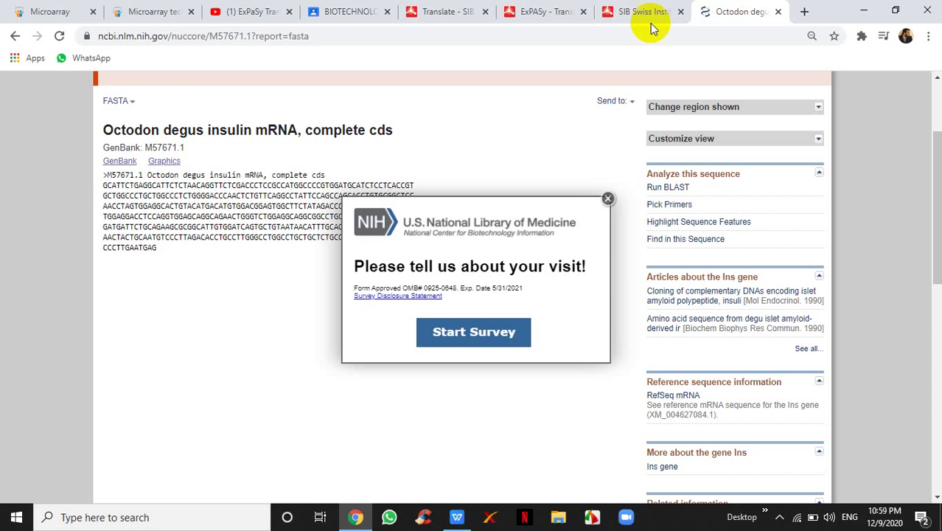
{"action": "left_click", "coordinate": [608, 198]}
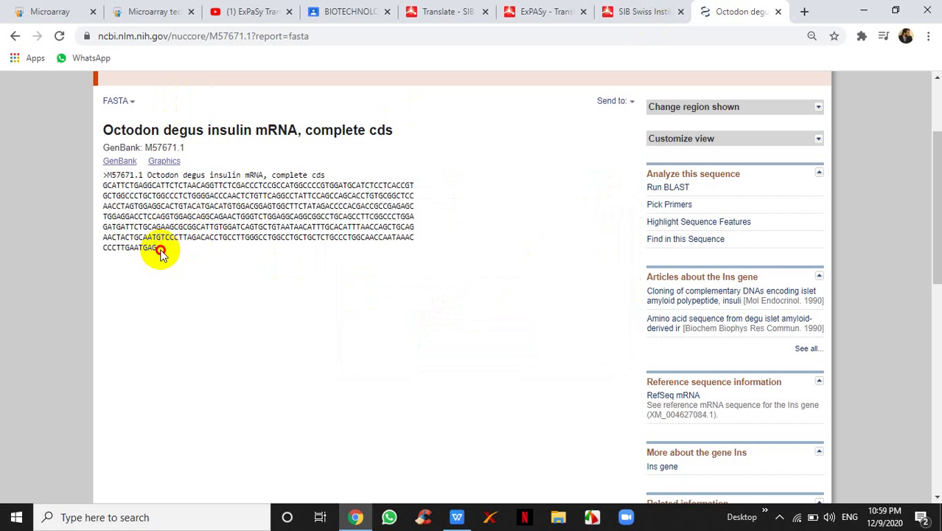
{"action": "left_click_drag", "start_coordinate": [158, 252], "coordinate": [106, 186]}
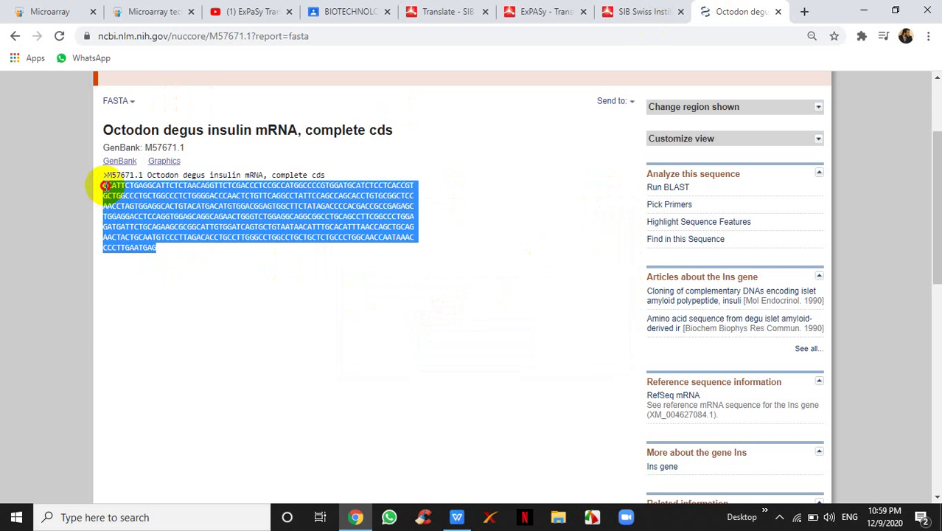
{"action": "right_click", "coordinate": [160, 197]}
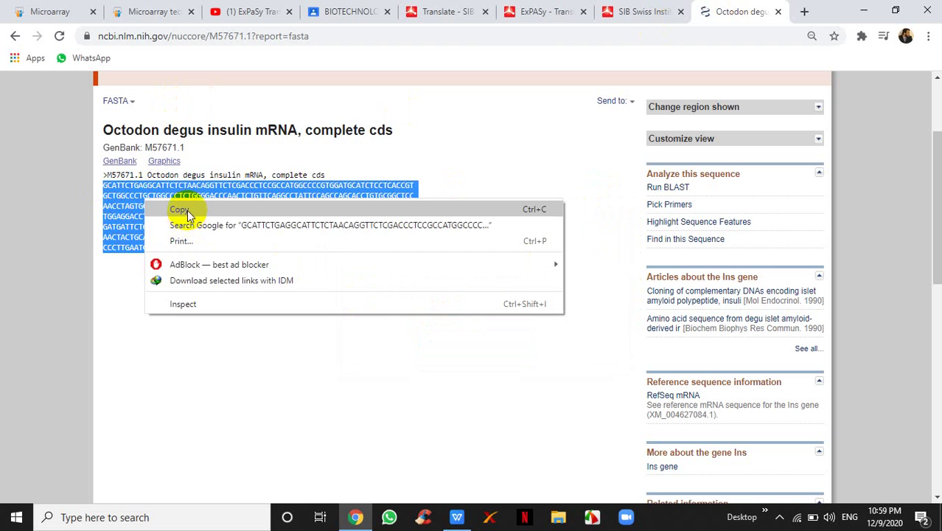
{"action": "left_click", "coordinate": [187, 210]}
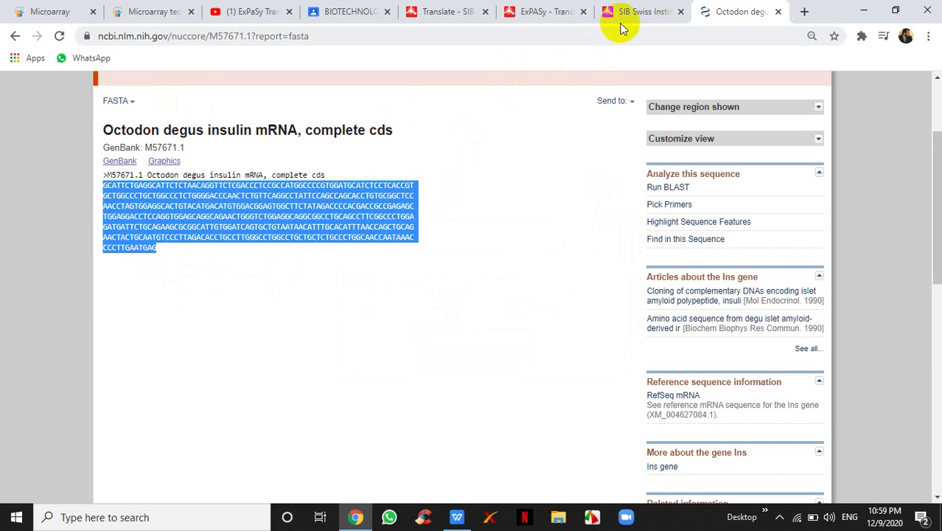
Step: Return to the Expasy Translate tool and paste the copied sequence as the DNA or RNA sequence
{"action": "left_click", "coordinate": [465, 15]}
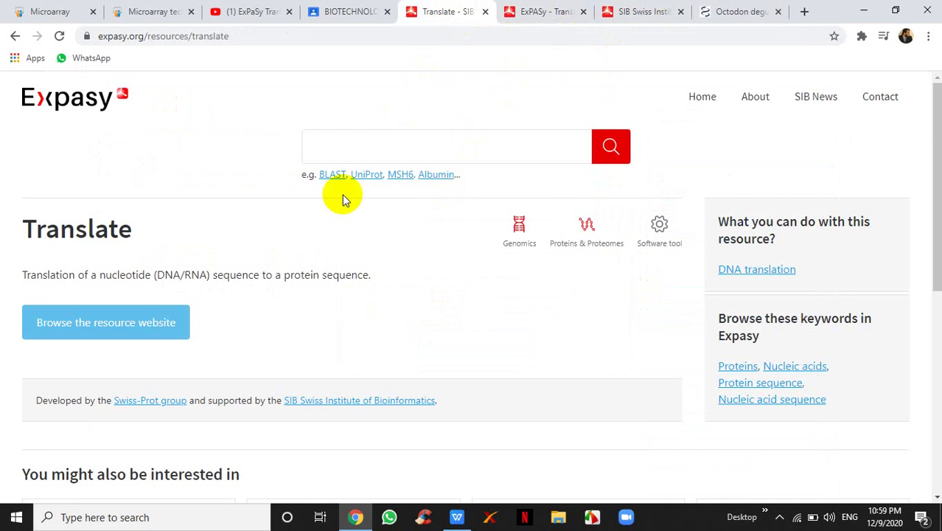
{"action": "left_click", "coordinate": [538, 14]}
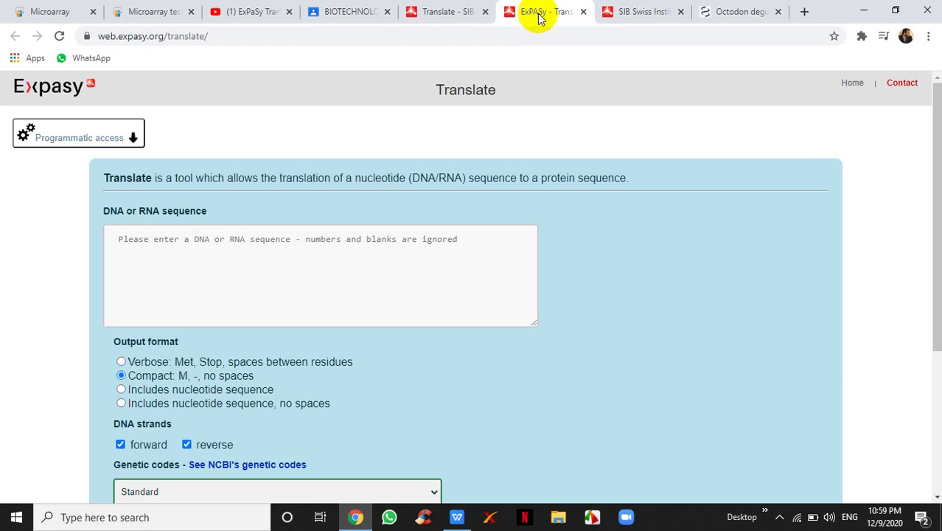
{"action": "left_click", "coordinate": [245, 254]}
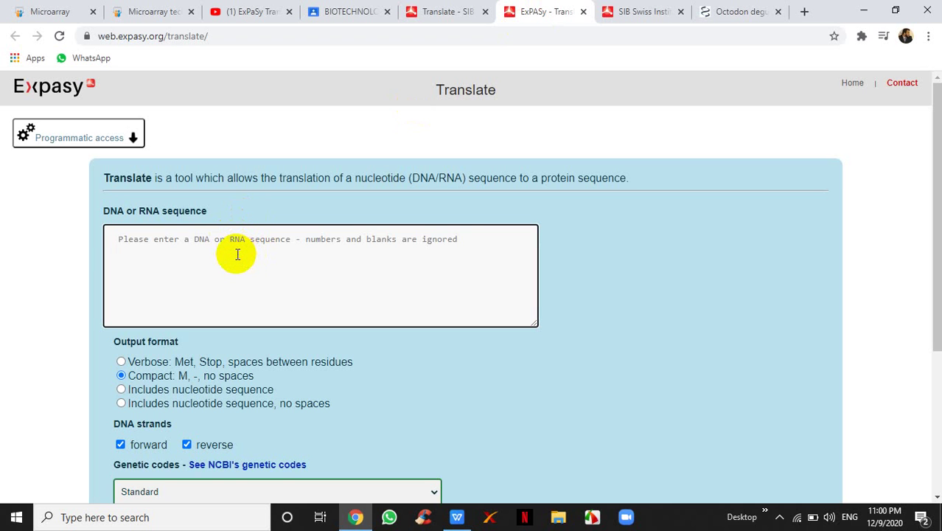
{"action": "key", "text": "ctrl+v"}
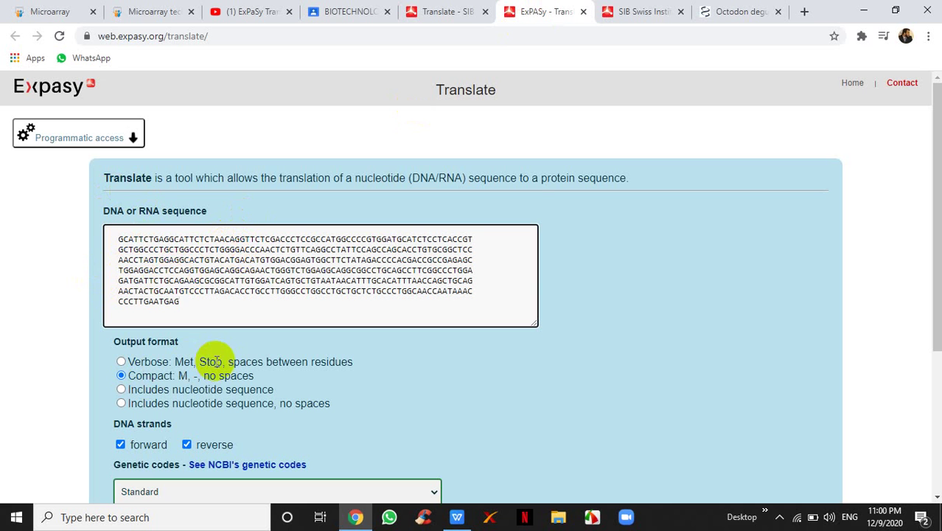
Step: Review the output format and DNA strand options and choose Standard as the genetic code
{"action": "scroll", "coordinate": [207, 354], "scroll_direction": "down", "scroll_amount": 1}
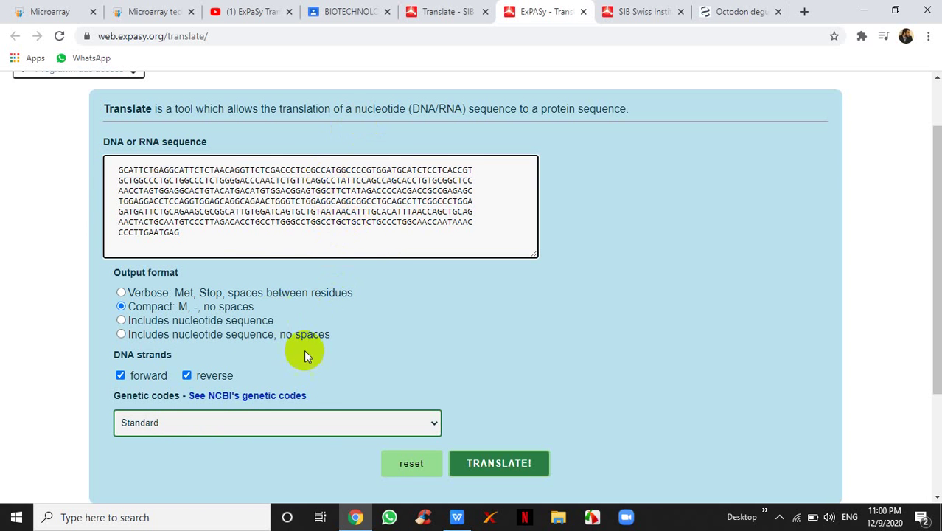
{"action": "scroll", "coordinate": [251, 378], "scroll_direction": "down", "scroll_amount": 2}
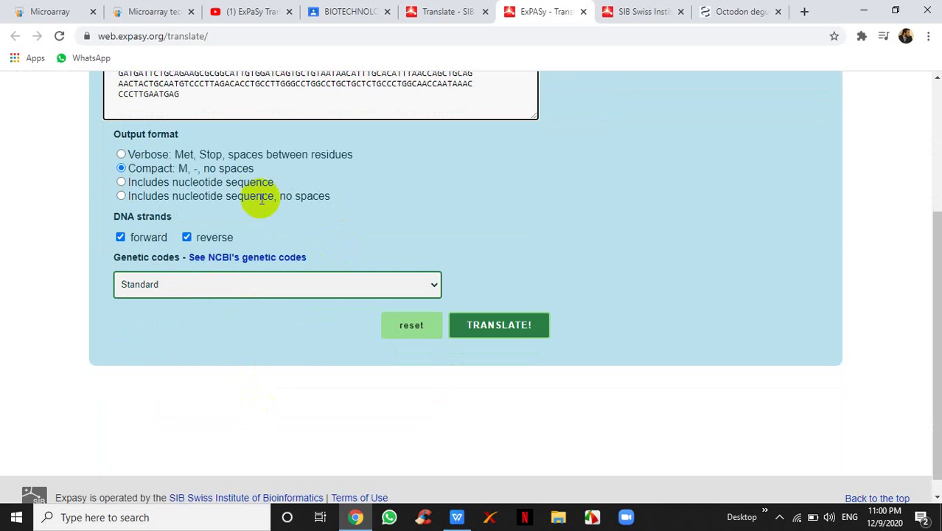
{"action": "scroll", "coordinate": [286, 228], "scroll_direction": "up", "scroll_amount": 1}
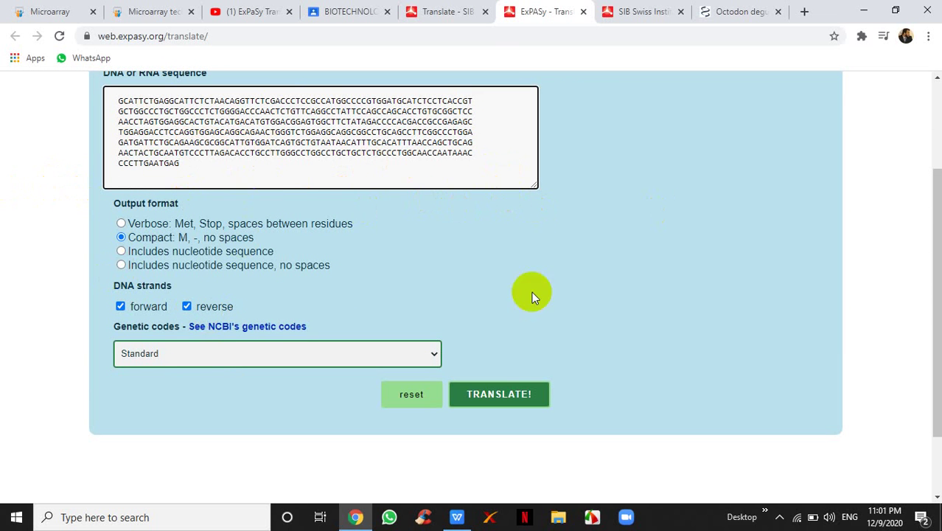
{"action": "left_click", "coordinate": [289, 357]}
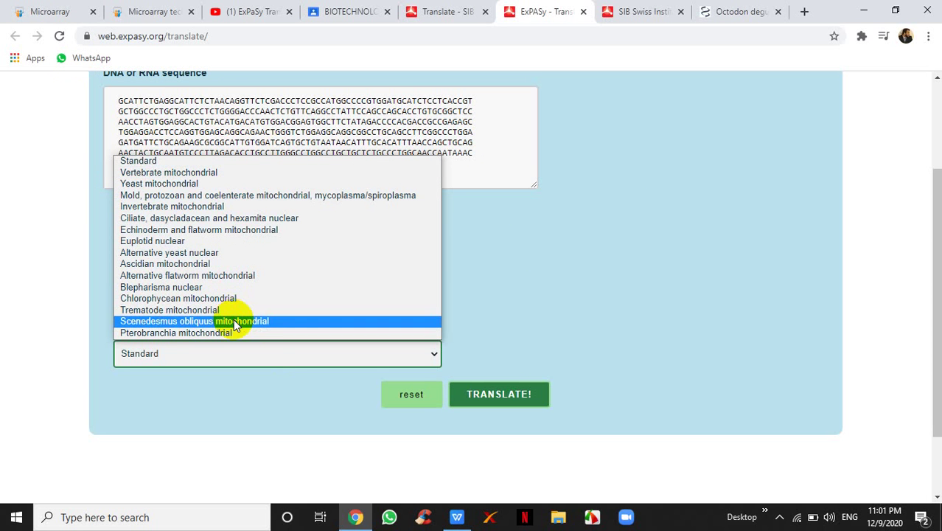
{"action": "left_click", "coordinate": [231, 162]}
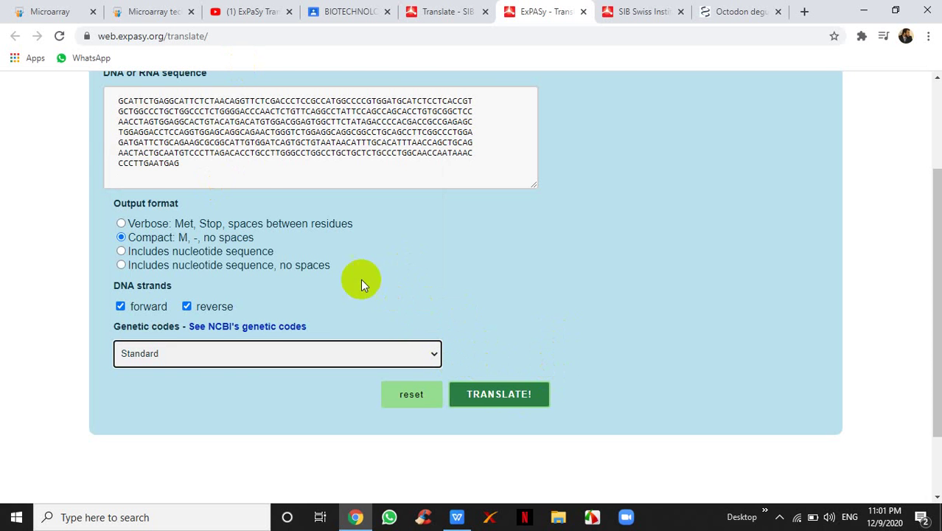
Step: Translate the pasted sequence in Compact format on both strands with the Standard genetic code and go to the results
{"action": "scroll", "coordinate": [360, 278], "scroll_direction": "up", "scroll_amount": 2}
{"action": "scroll", "coordinate": [459, 339], "scroll_direction": "down", "scroll_amount": 1}
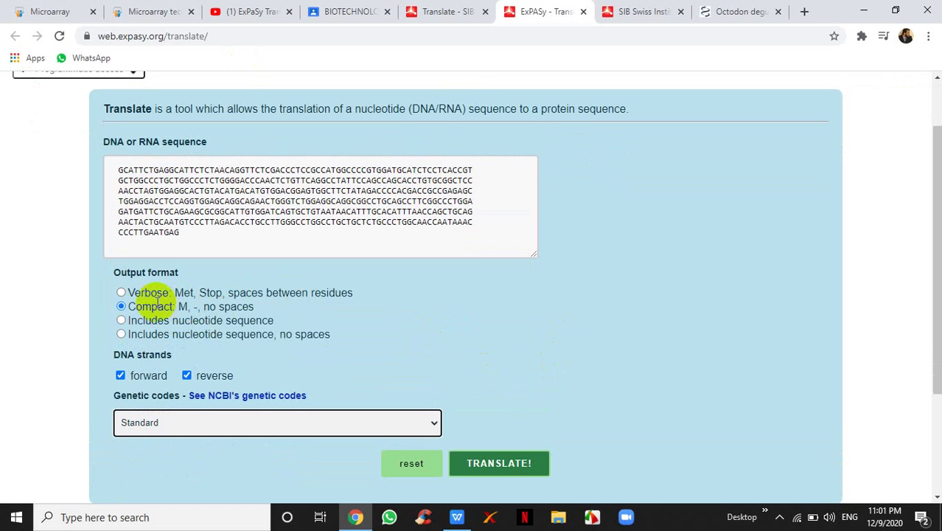
{"action": "left_click", "coordinate": [499, 465]}
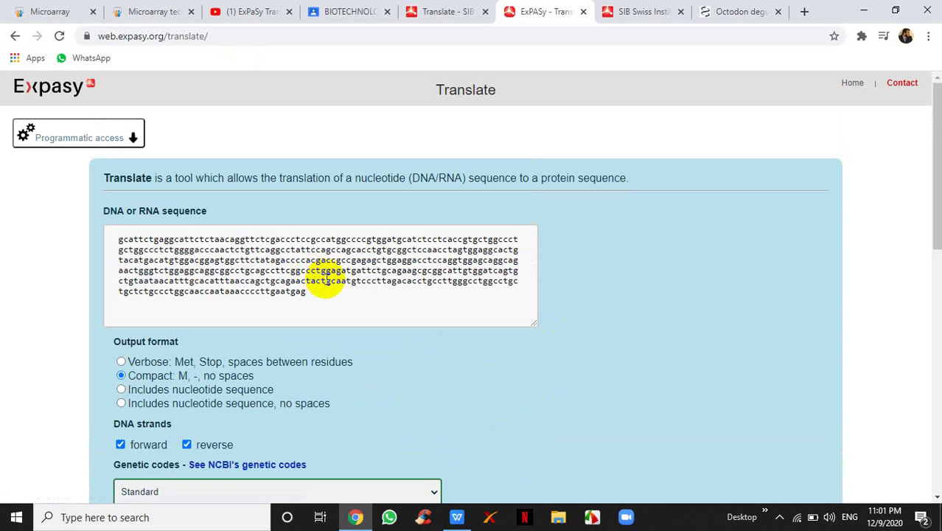
{"action": "scroll", "coordinate": [383, 295], "scroll_direction": "down", "scroll_amount": 7}
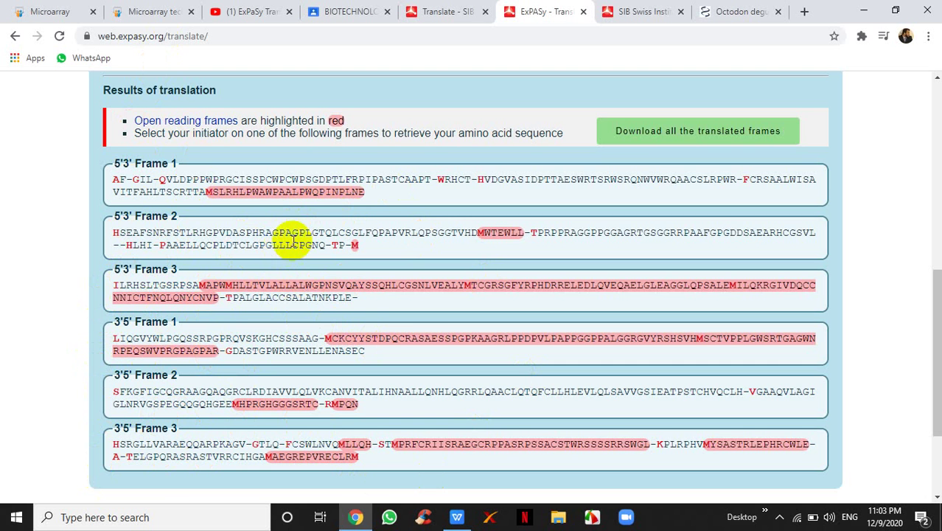
Step: Examine the translated reading frames, highlighting the full 5'3' Frame 1 sequence and checking its notation against the Compact output format
{"action": "scroll", "coordinate": [277, 255], "scroll_direction": "up", "scroll_amount": 1}
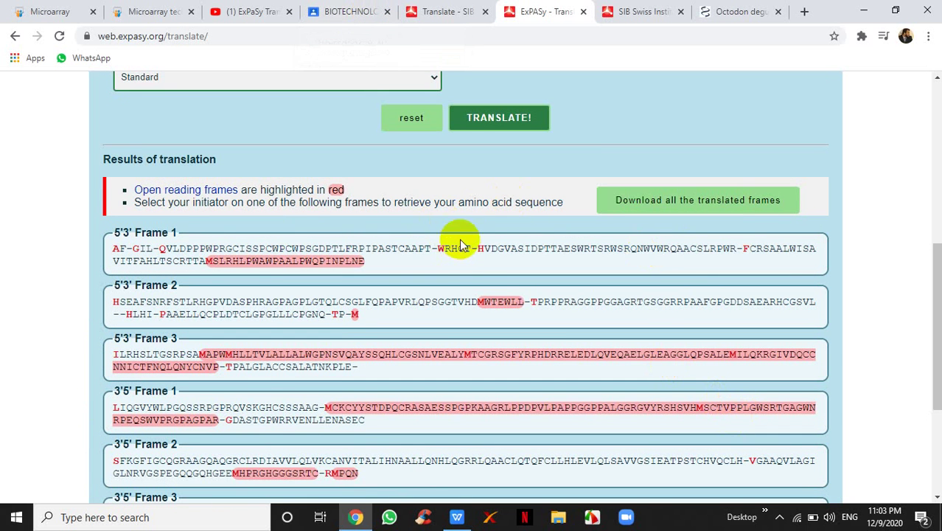
{"action": "scroll", "coordinate": [445, 142], "scroll_direction": "down", "scroll_amount": 2}
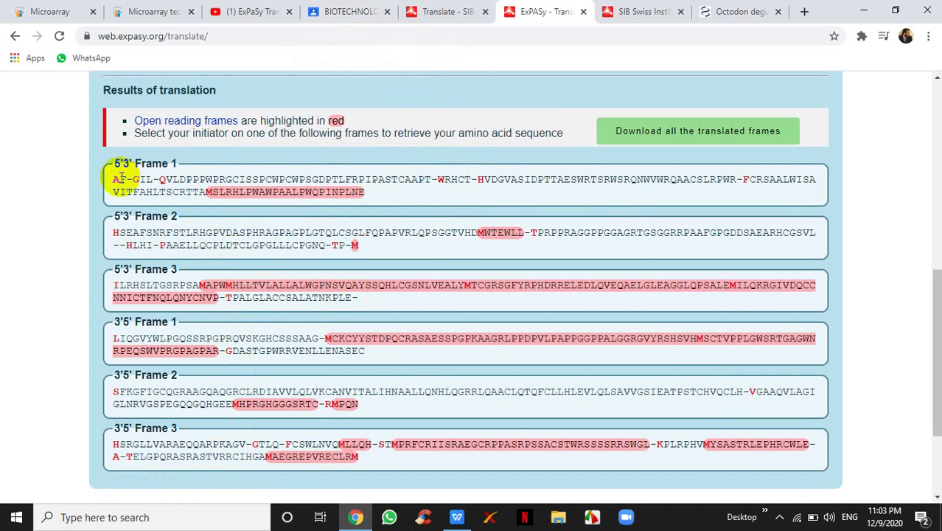
{"action": "left_click_drag", "start_coordinate": [114, 182], "coordinate": [368, 205]}
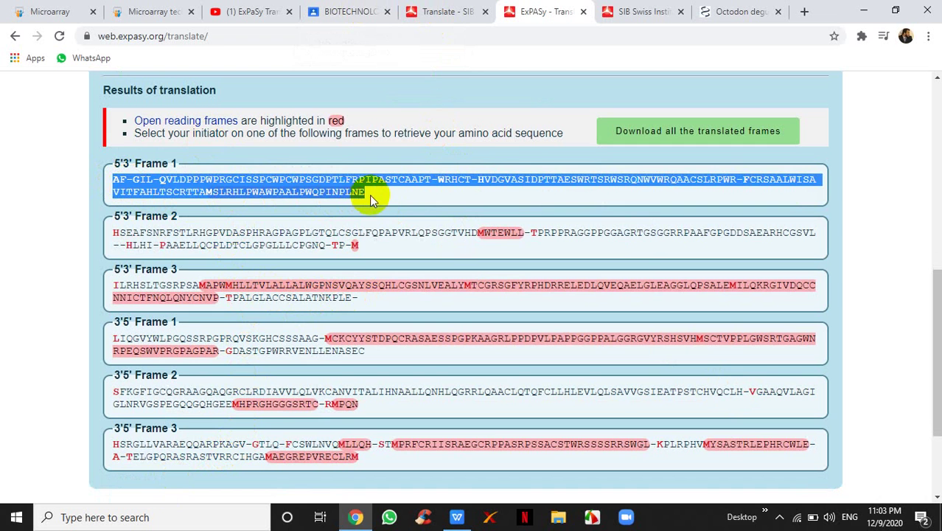
{"action": "left_click", "coordinate": [374, 193]}
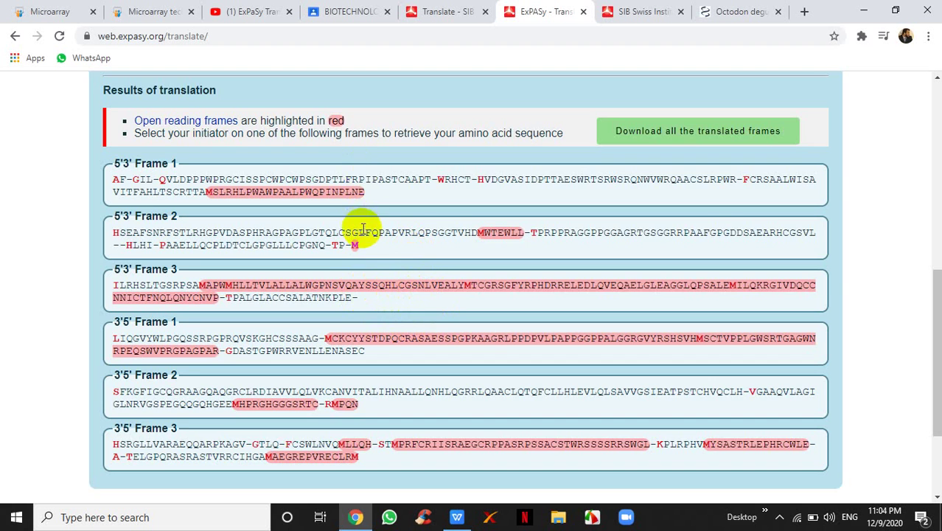
{"action": "scroll", "coordinate": [364, 235], "scroll_direction": "up", "scroll_amount": 2}
{"action": "scroll", "coordinate": [364, 236], "scroll_direction": "up", "scroll_amount": 1}
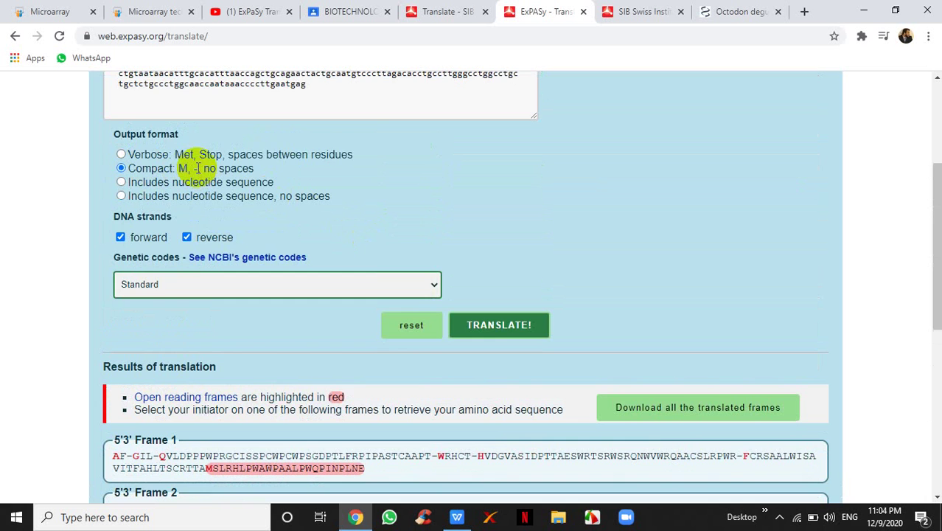
{"action": "scroll", "coordinate": [200, 184], "scroll_direction": "down", "scroll_amount": 3}
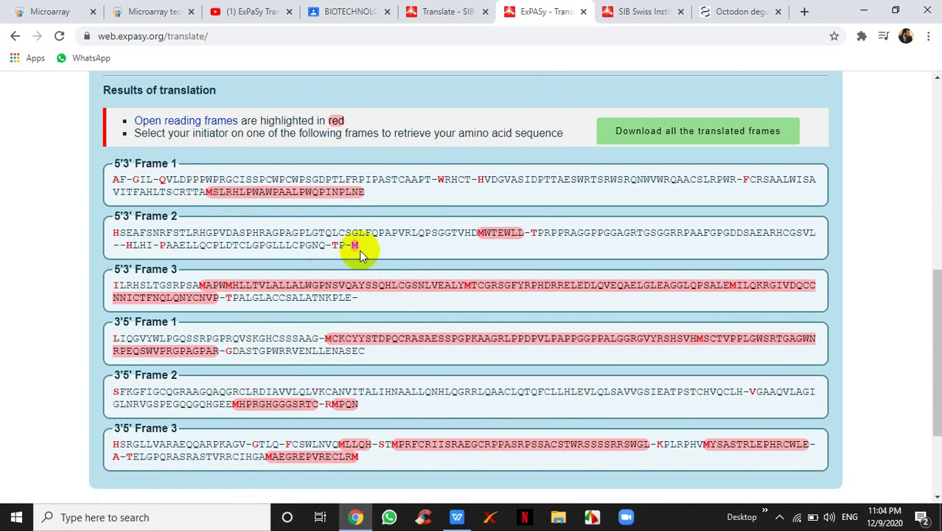
{"action": "scroll", "coordinate": [317, 265], "scroll_direction": "down", "scroll_amount": 1}
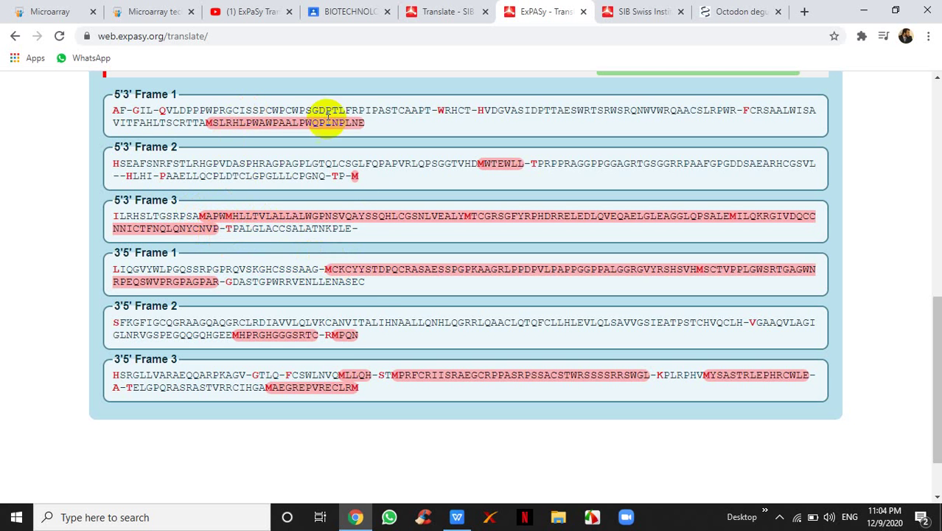
{"action": "scroll", "coordinate": [339, 201], "scroll_direction": "up", "scroll_amount": 1}
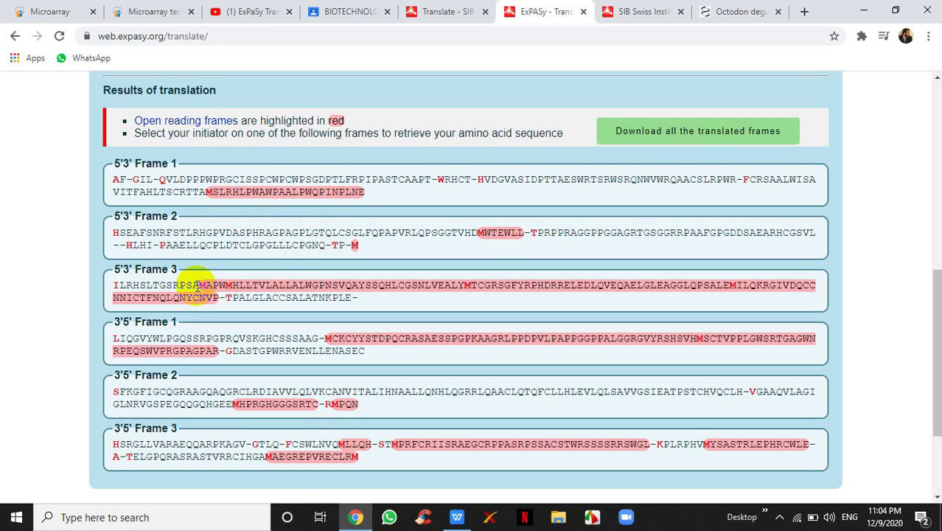
Step: Examine 5'3' Frame 3, highlighting its red open reading frame from the first M to the stop and the whole frame sequence
{"action": "left_click_drag", "start_coordinate": [198, 286], "coordinate": [233, 284]}
{"action": "left_click_drag", "start_coordinate": [198, 283], "coordinate": [218, 298]}
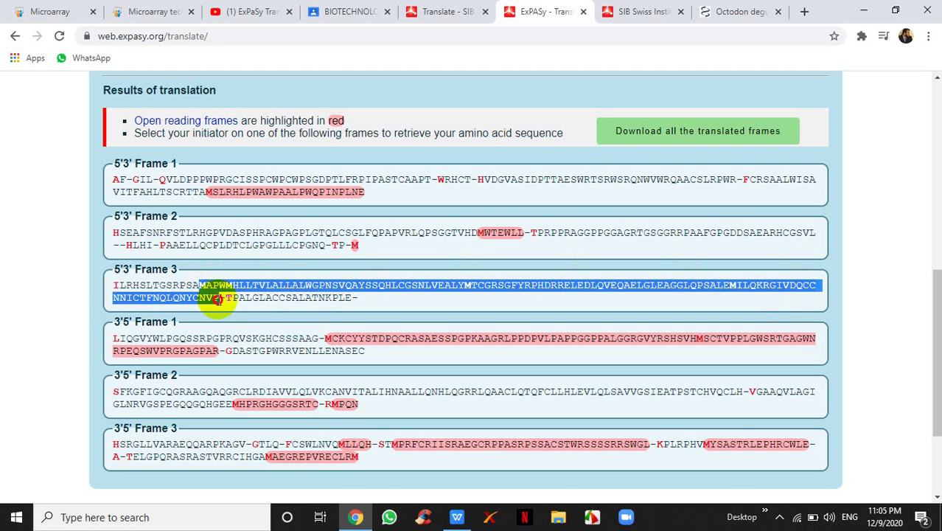
{"action": "left_click", "coordinate": [248, 305]}
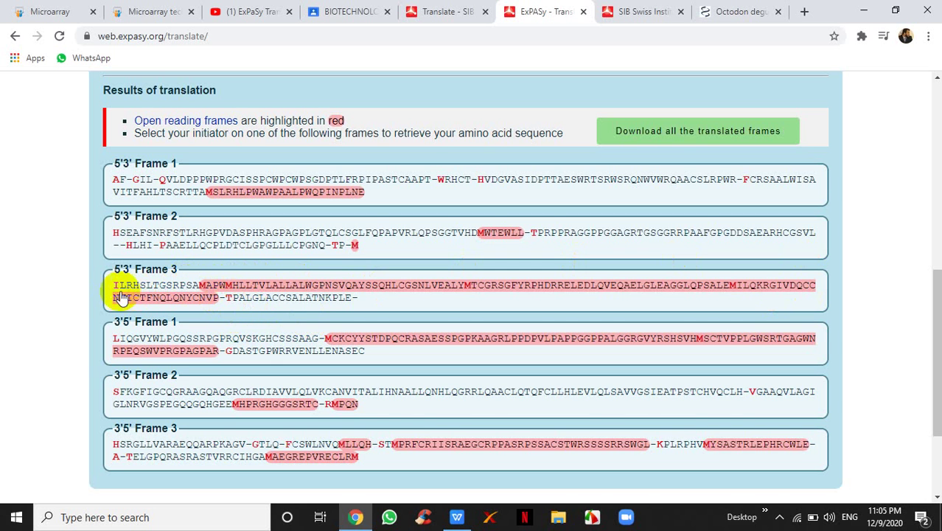
{"action": "left_click_drag", "start_coordinate": [115, 281], "coordinate": [374, 304]}
{"action": "left_click", "coordinate": [374, 304]}
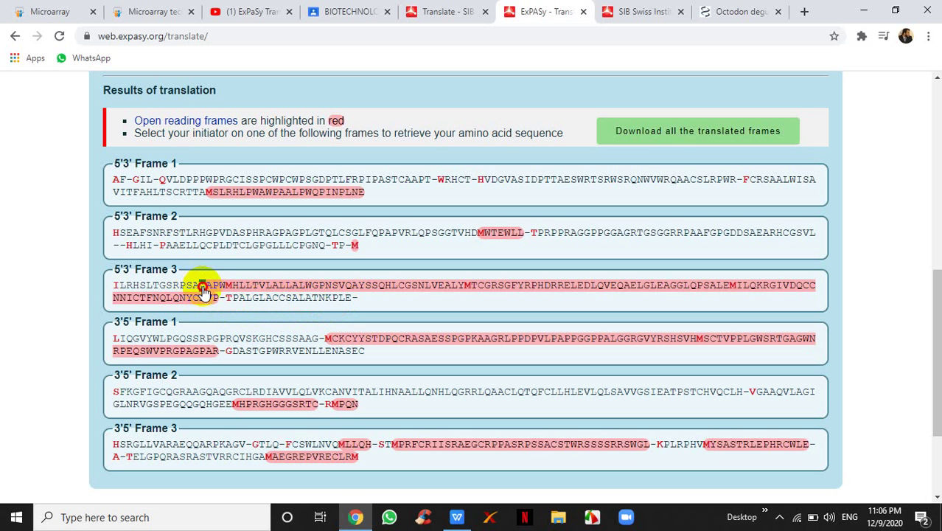
{"action": "left_click_drag", "start_coordinate": [197, 286], "coordinate": [217, 297]}
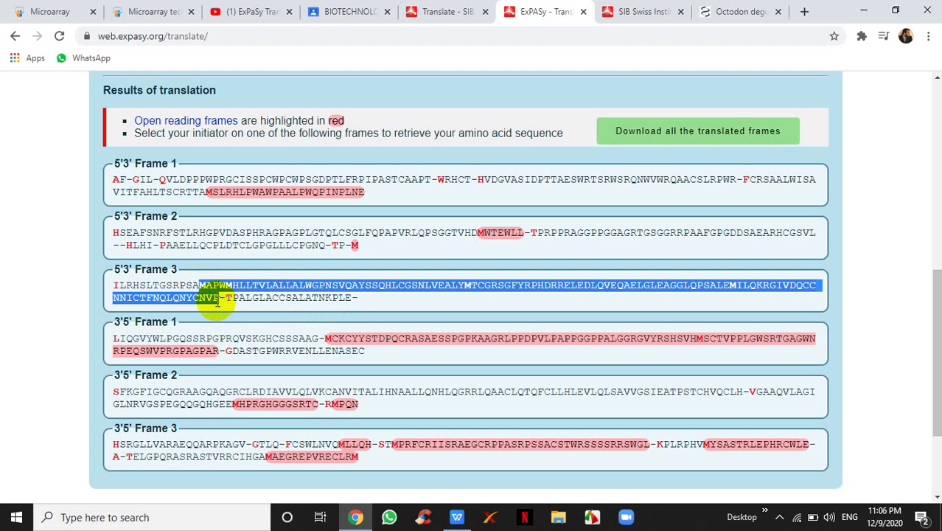
{"action": "left_click", "coordinate": [216, 295]}
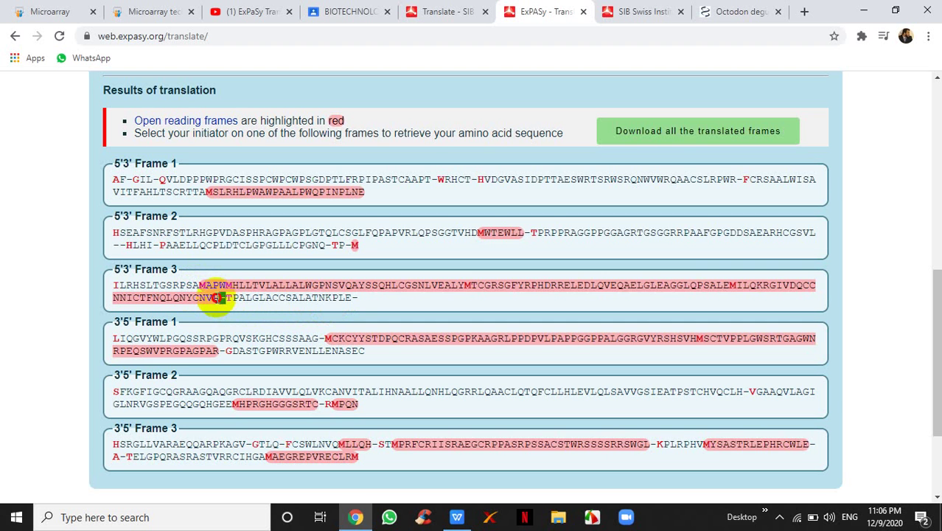
{"action": "left_click_drag", "start_coordinate": [219, 297], "coordinate": [200, 289]}
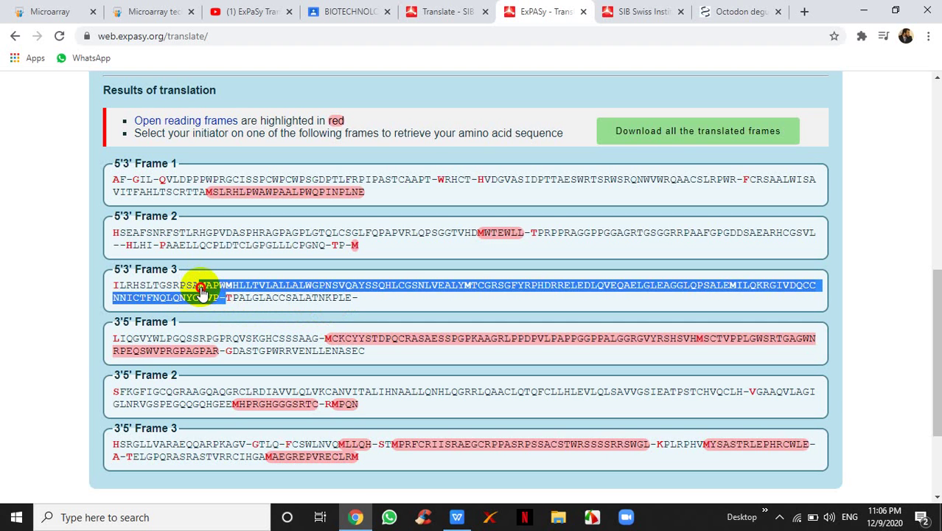
{"action": "left_click", "coordinate": [318, 300]}
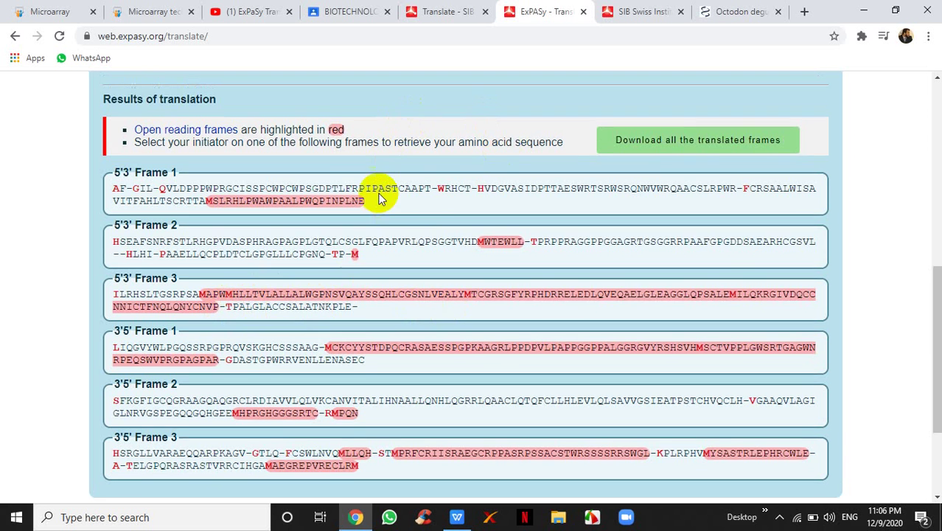
Step: Set the output format to Verbose and translate the sequence again
{"action": "scroll", "coordinate": [376, 193], "scroll_direction": "up", "scroll_amount": 3}
{"action": "scroll", "coordinate": [379, 197], "scroll_direction": "up", "scroll_amount": 1}
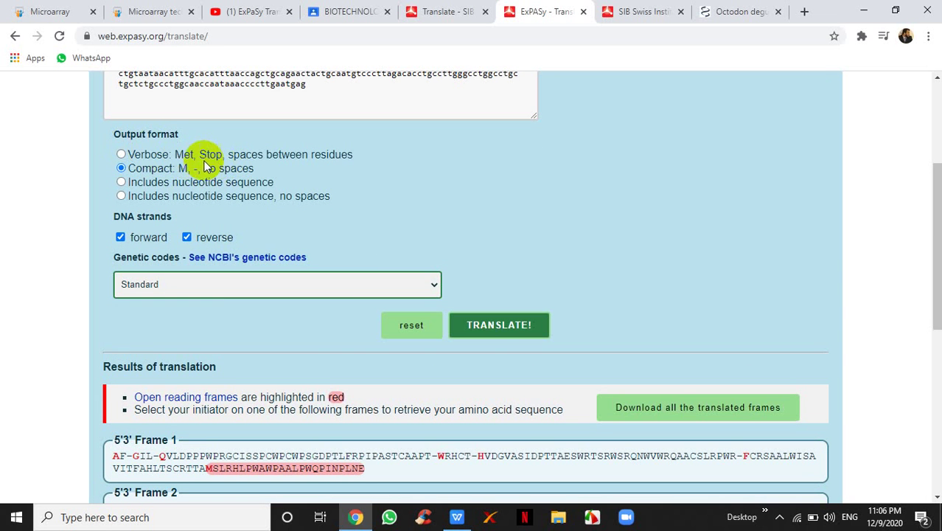
{"action": "left_click", "coordinate": [121, 155]}
{"action": "left_click", "coordinate": [504, 322]}
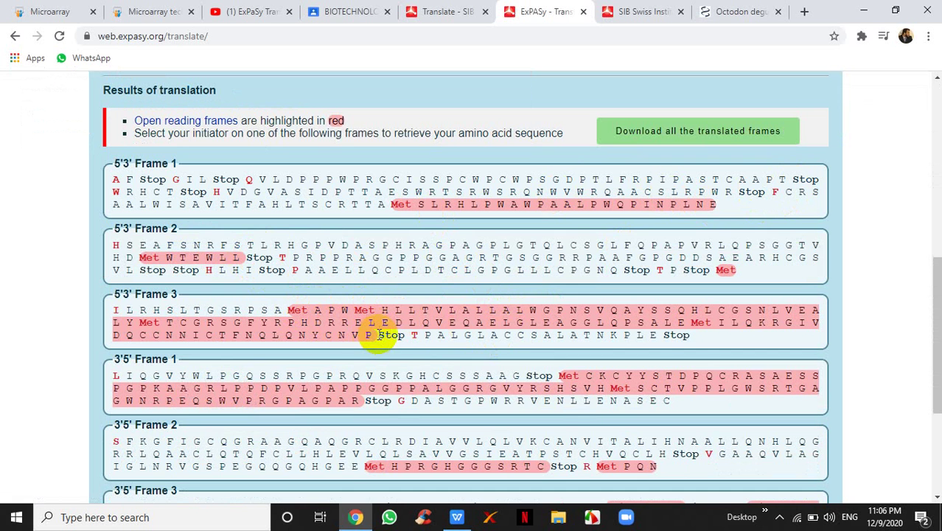
Step: Translate again with the Includes nucleotide sequence format and inspect the codons above the amino acids, starting with 5'3' Frame 1
{"action": "scroll", "coordinate": [384, 335], "scroll_direction": "up", "scroll_amount": 5}
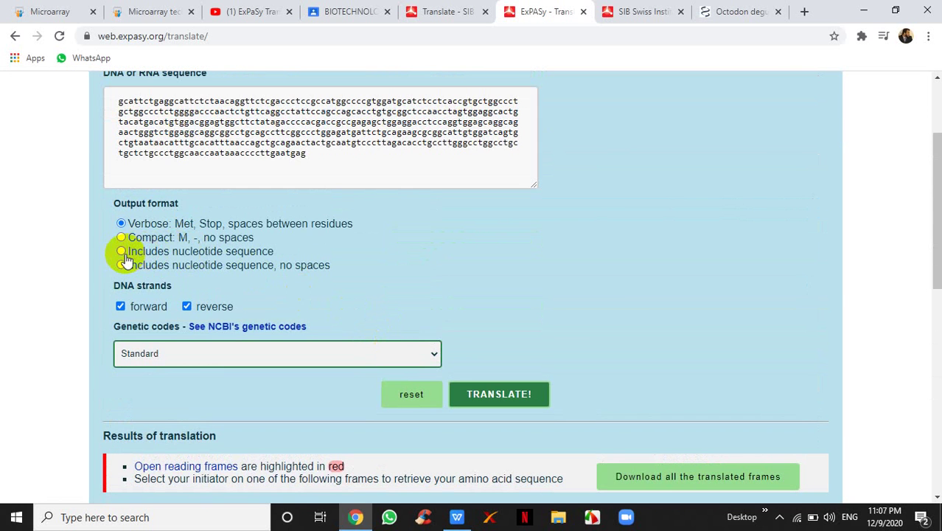
{"action": "left_click", "coordinate": [122, 251]}
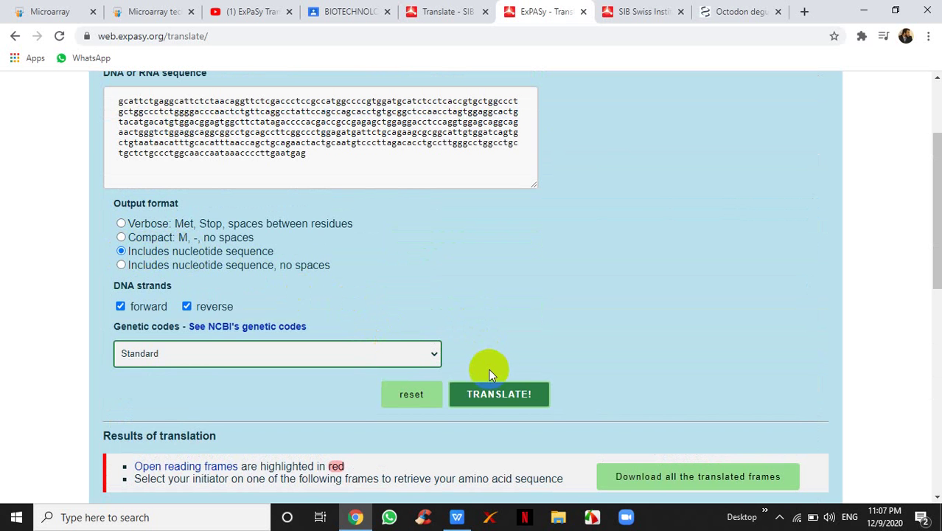
{"action": "left_click", "coordinate": [504, 399]}
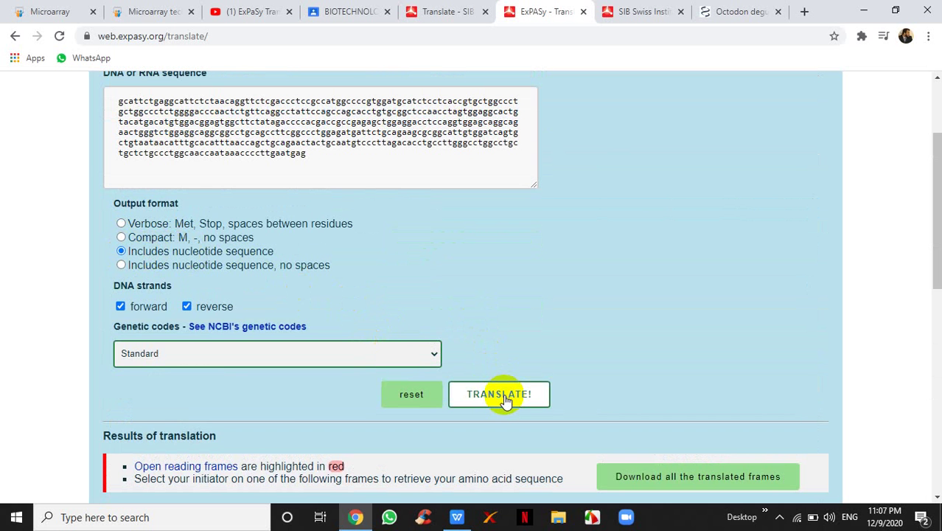
{"action": "left_click", "coordinate": [504, 399]}
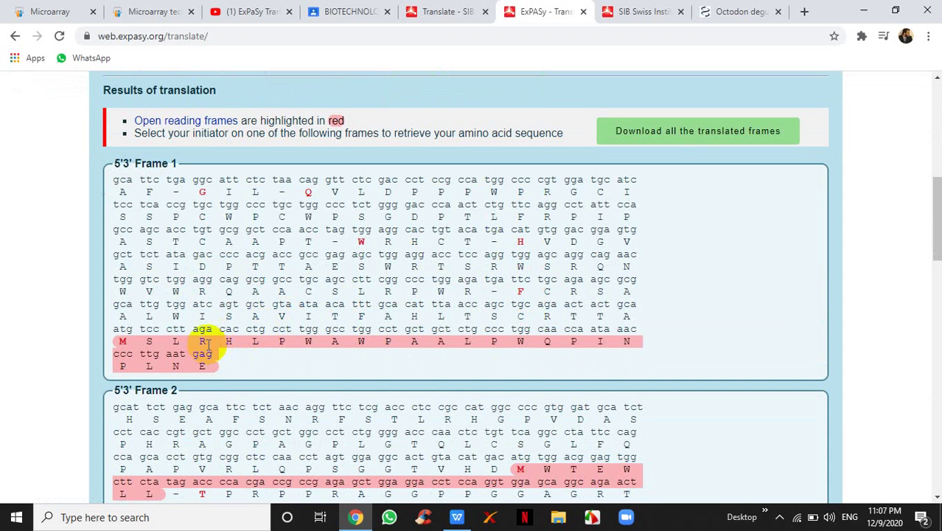
{"action": "left_click", "coordinate": [115, 183]}
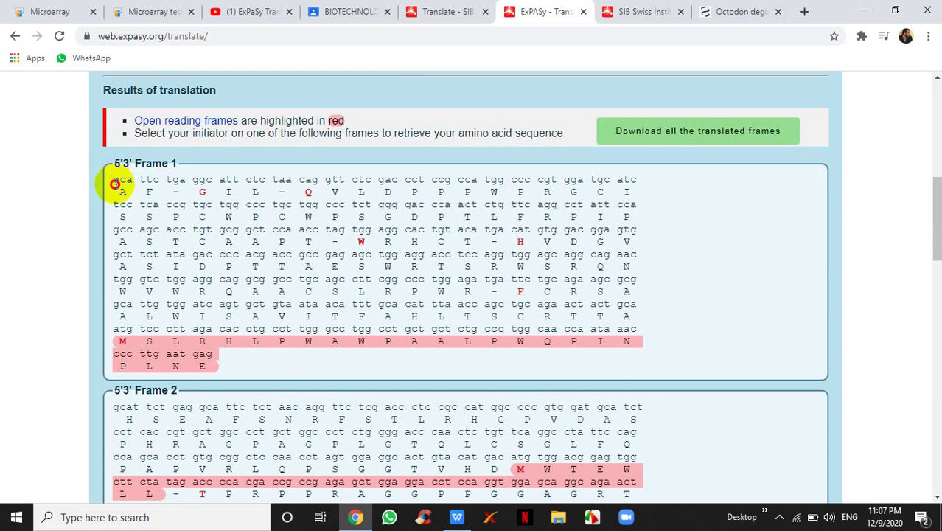
{"action": "triple_click", "coordinate": [115, 183]}
{"action": "left_click", "coordinate": [126, 185]}
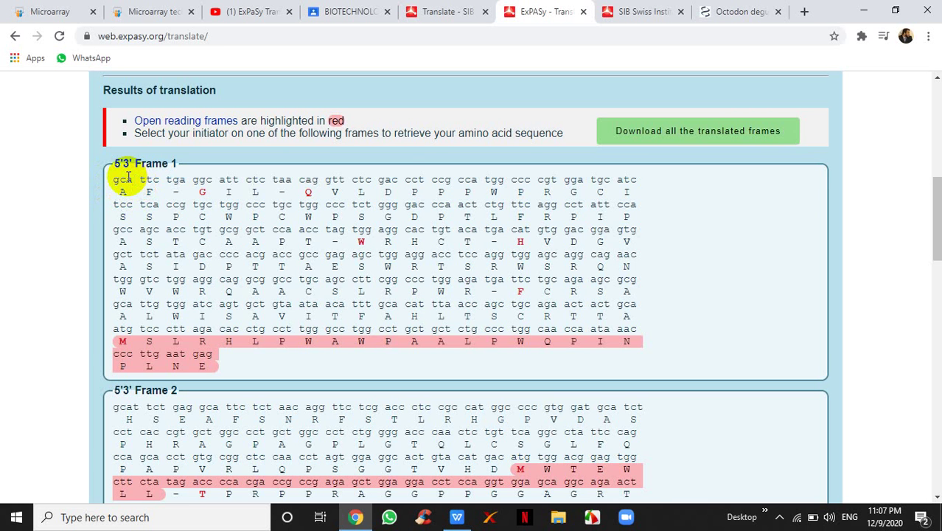
{"action": "scroll", "coordinate": [247, 346], "scroll_direction": "down", "scroll_amount": 3}
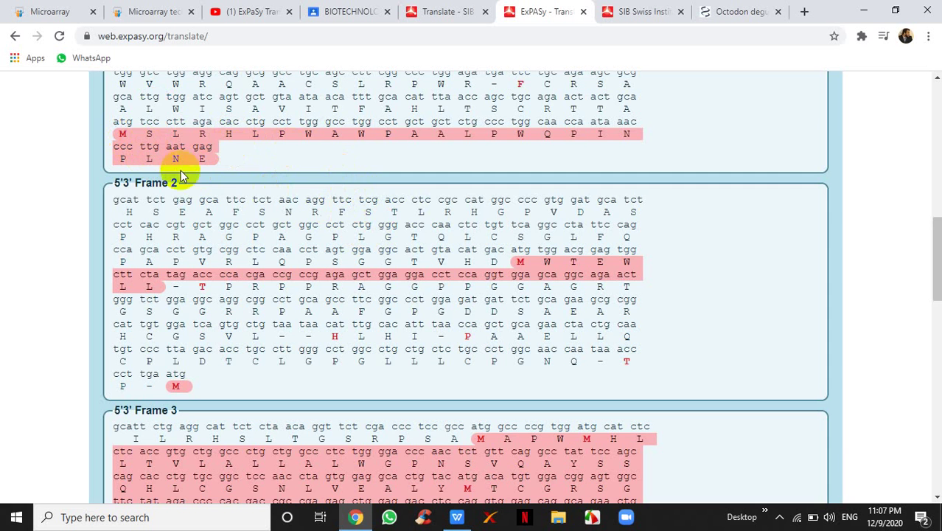
Step: Translate again with the Includes nucleotide sequence, no spaces format and highlight the atg-starting nucleotide line of the open reading frame in 5'3' Frame 1
{"action": "scroll", "coordinate": [394, 221], "scroll_direction": "up", "scroll_amount": 6}
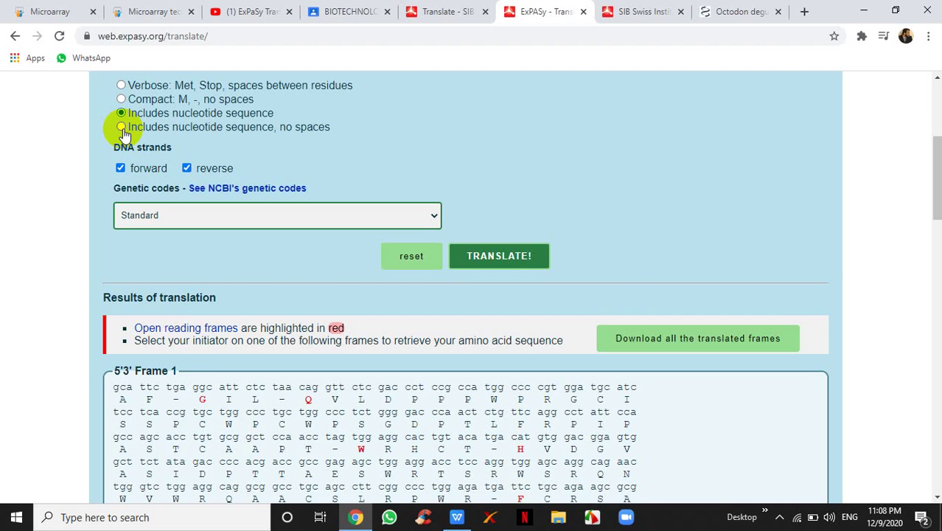
{"action": "left_click", "coordinate": [122, 127]}
{"action": "left_click", "coordinate": [492, 257]}
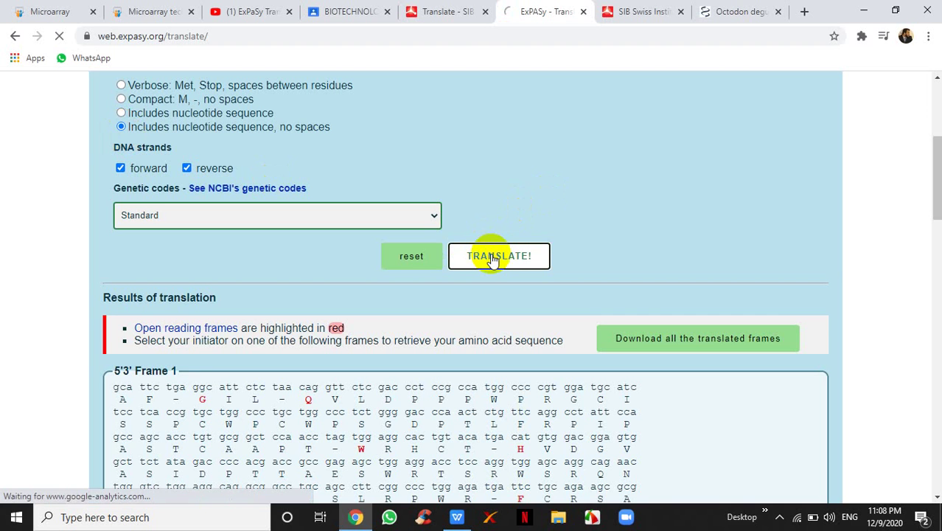
{"action": "scroll", "coordinate": [492, 251], "scroll_direction": "down", "scroll_amount": 5}
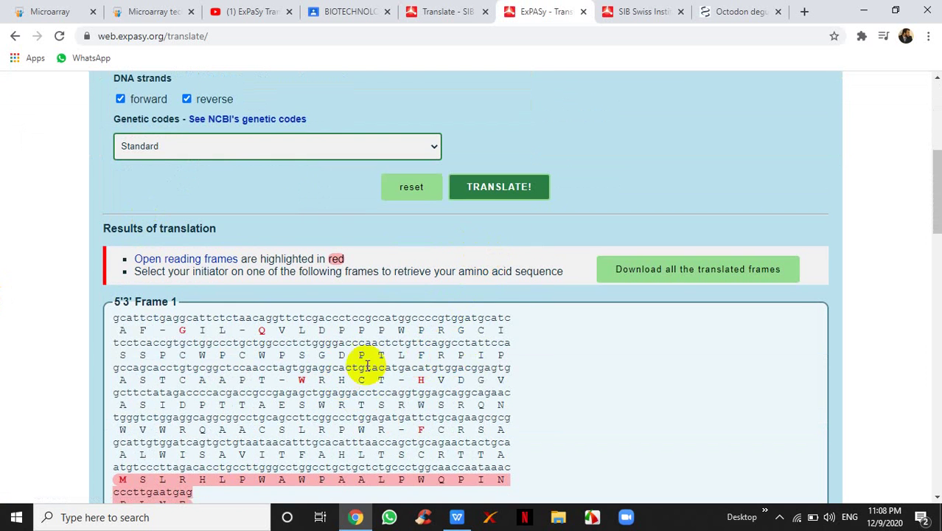
{"action": "scroll", "coordinate": [379, 336], "scroll_direction": "down", "scroll_amount": 3}
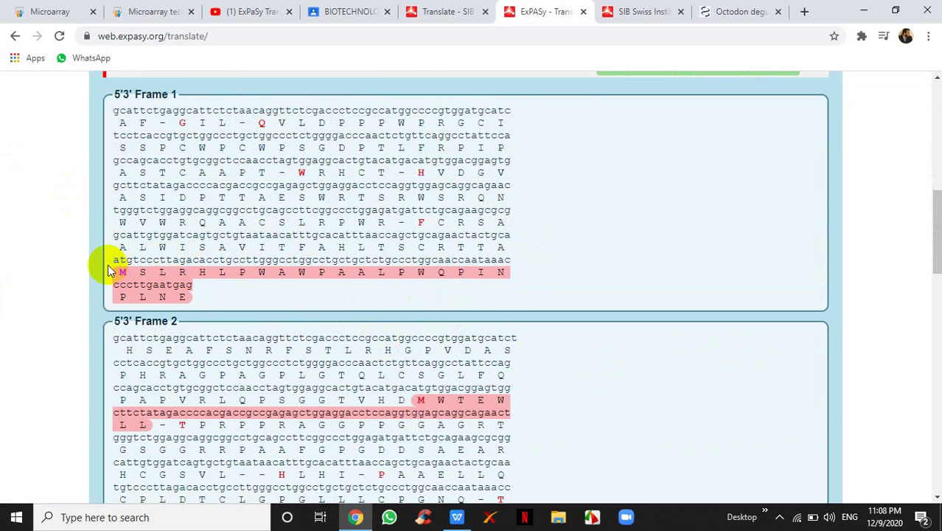
{"action": "left_click_drag", "start_coordinate": [111, 259], "coordinate": [514, 269]}
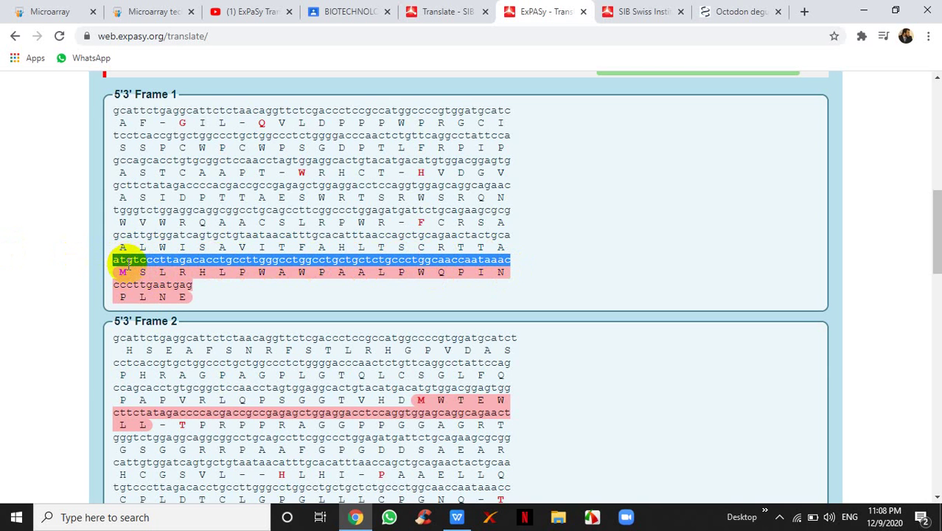
{"action": "left_click", "coordinate": [267, 289]}
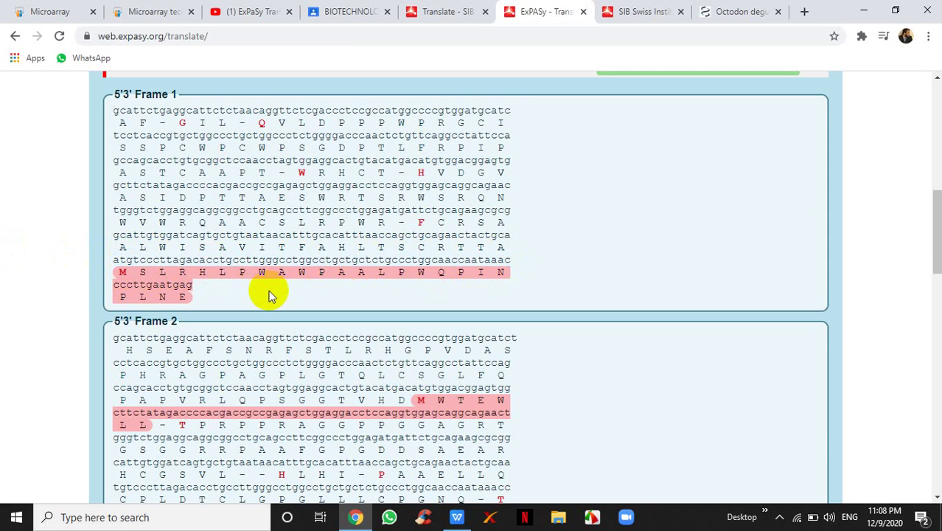
{"action": "scroll", "coordinate": [269, 291], "scroll_direction": "up", "scroll_amount": 5}
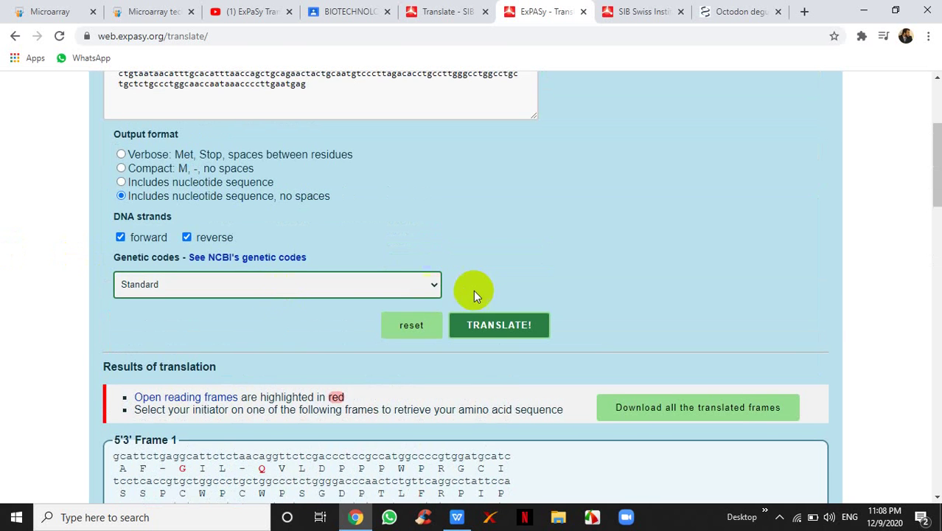
{"action": "scroll", "coordinate": [460, 221], "scroll_direction": "up", "scroll_amount": 3}
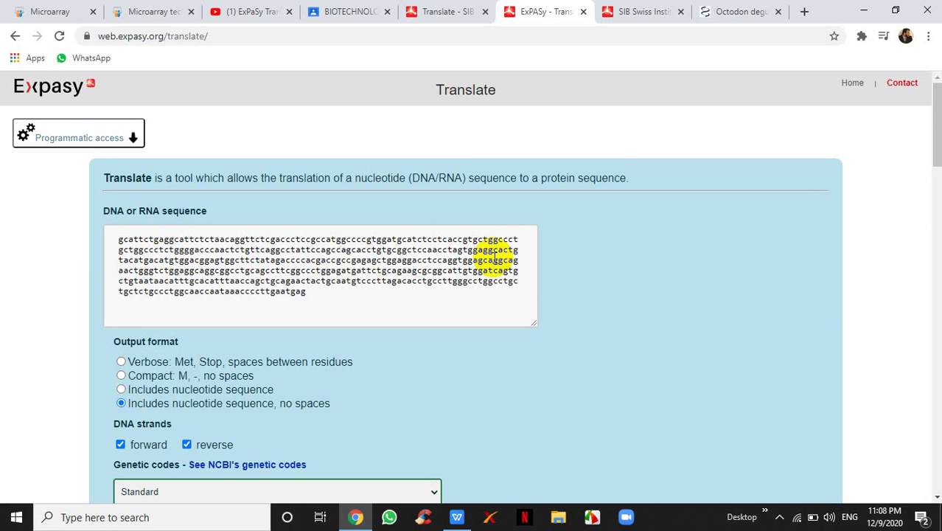
Step: Review the submitted nucleotide sequence, the output format and strand settings, and the start of the translation results with 5'3' Frame 1
{"action": "scroll", "coordinate": [492, 258], "scroll_direction": "down", "scroll_amount": 3}
{"action": "scroll", "coordinate": [344, 253], "scroll_direction": "up", "scroll_amount": 2}
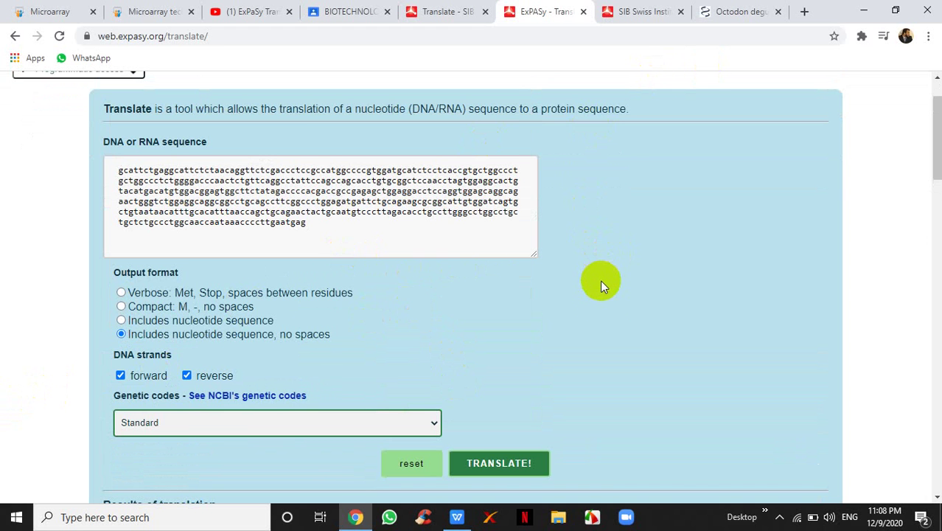
{"action": "scroll", "coordinate": [553, 346], "scroll_direction": "down", "scroll_amount": 2}
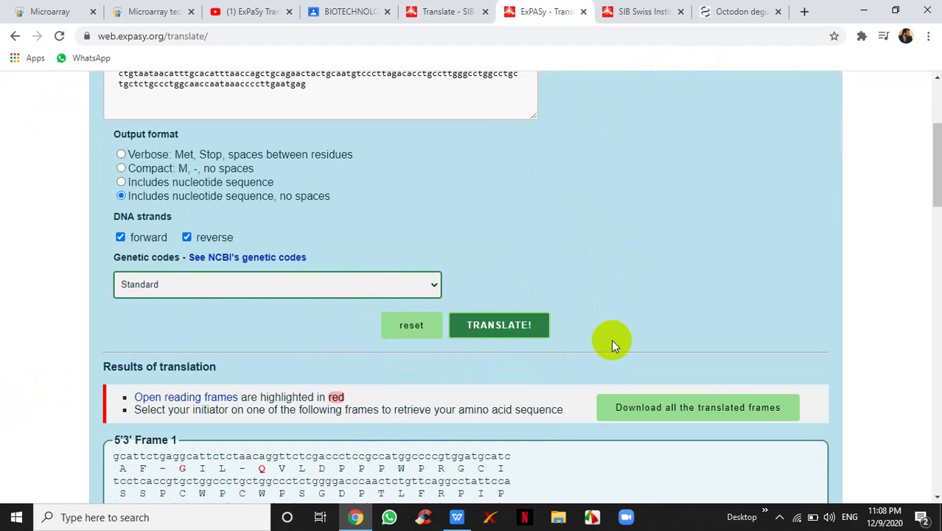
{"action": "scroll", "coordinate": [613, 344], "scroll_direction": "up", "scroll_amount": 3}
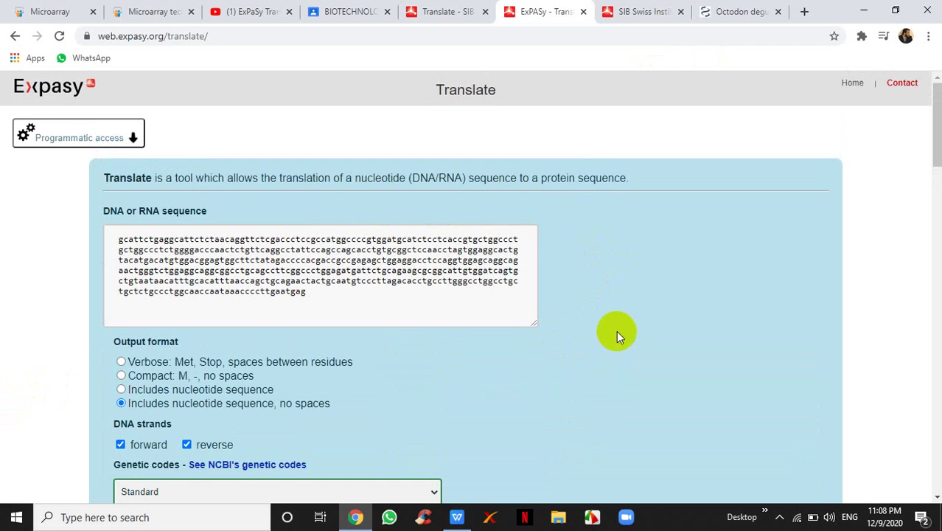
{"action": "scroll", "coordinate": [578, 302], "scroll_direction": "down", "scroll_amount": 2}
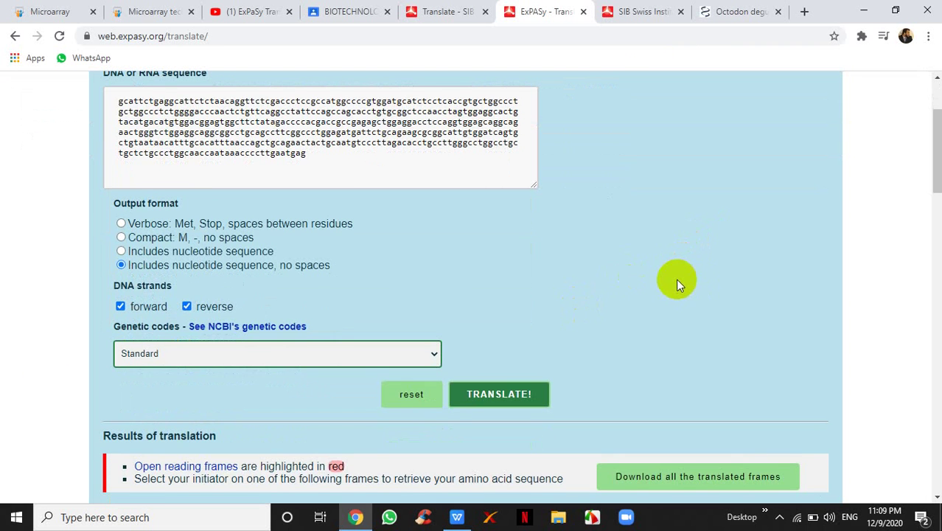
{"action": "scroll", "coordinate": [676, 279], "scroll_direction": "down", "scroll_amount": 3}
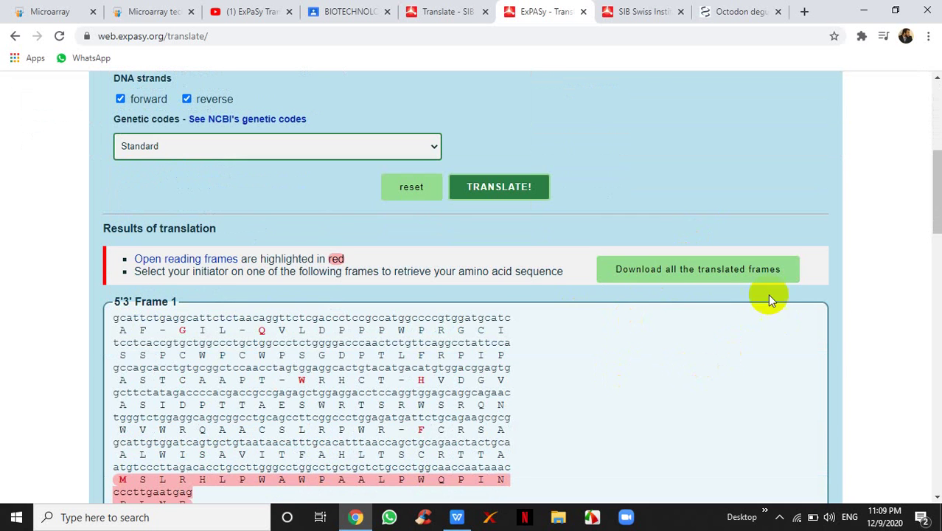
{"action": "scroll", "coordinate": [619, 182], "scroll_direction": "up", "scroll_amount": 5}
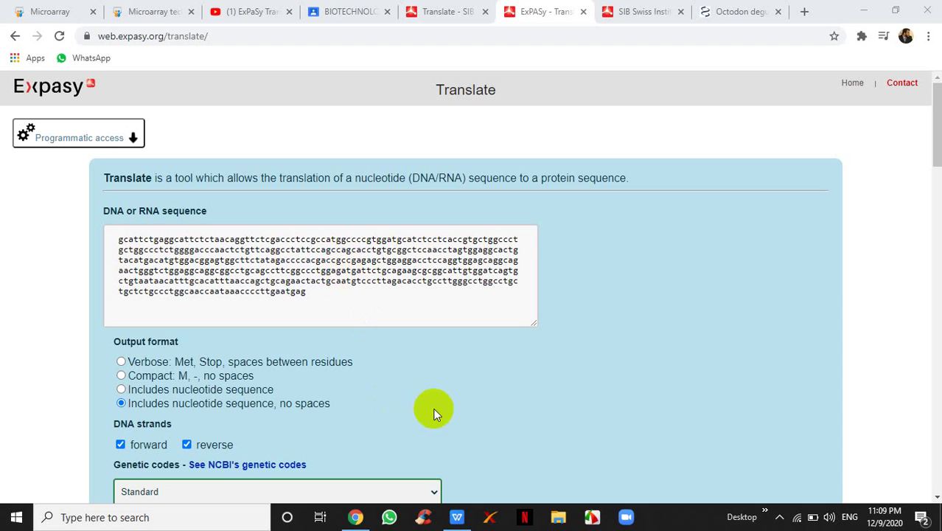
Step: Minimize the browser window with the Translate page to return to the Windows desktop
{"action": "left_click", "coordinate": [558, 518]}
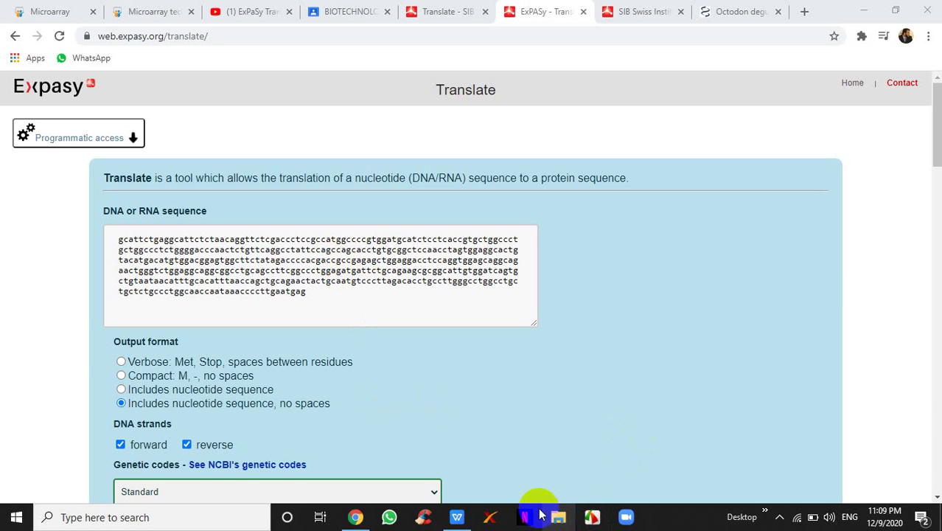
{"action": "left_click", "coordinate": [525, 518]}
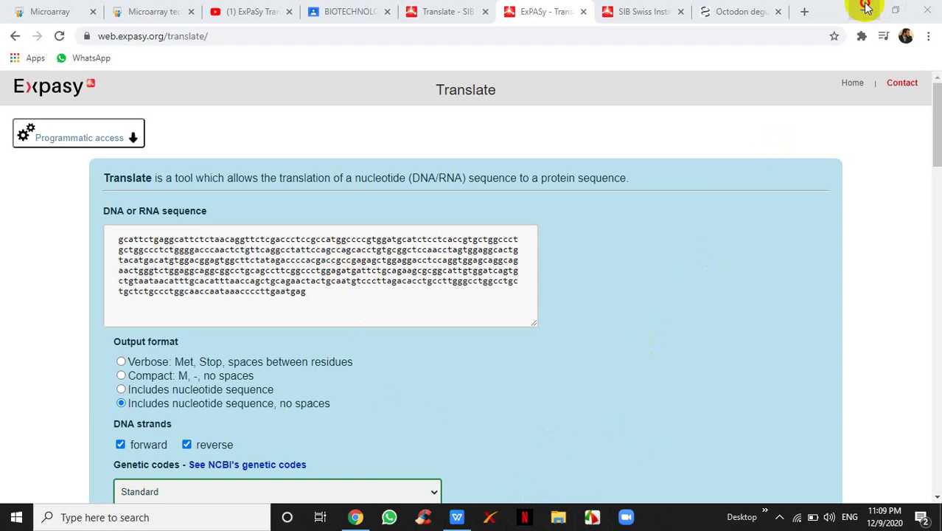
{"action": "left_click", "coordinate": [866, 9]}
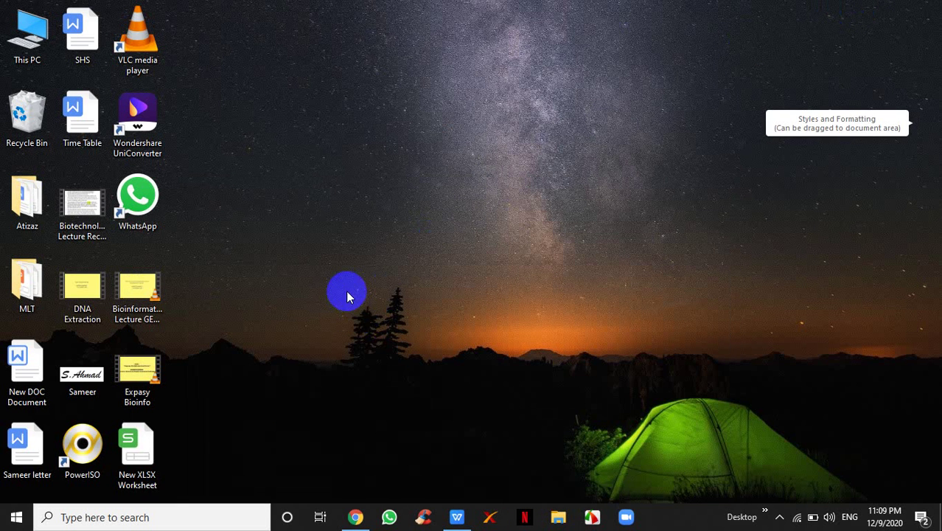